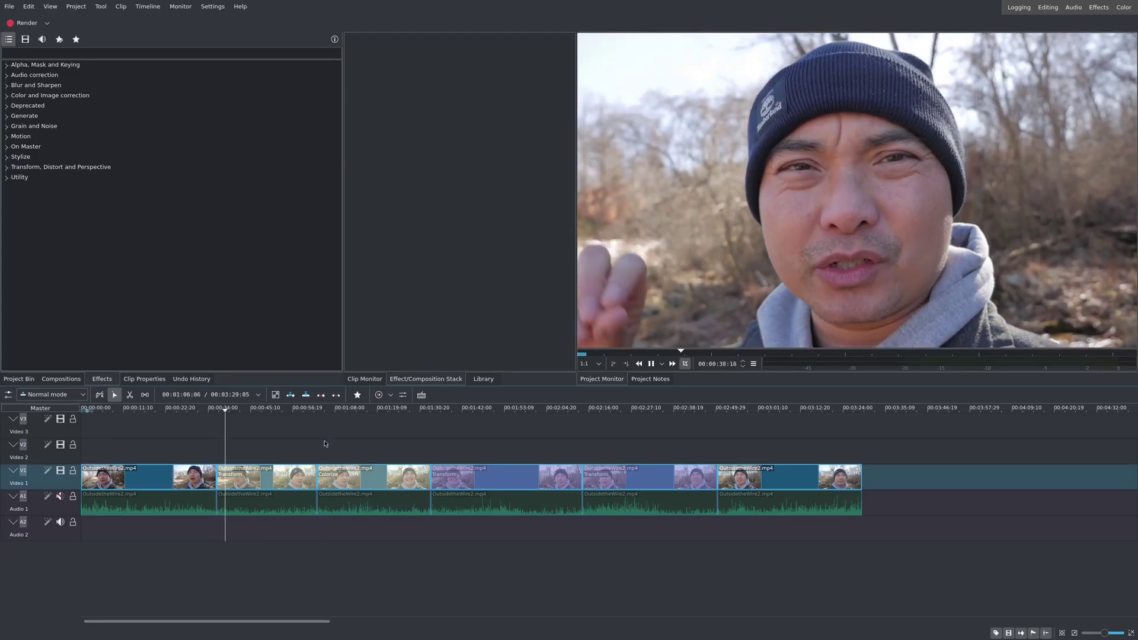
# Step: Move the playhead to about 1:01 on the timeline ruler
pyautogui.click(312, 422)
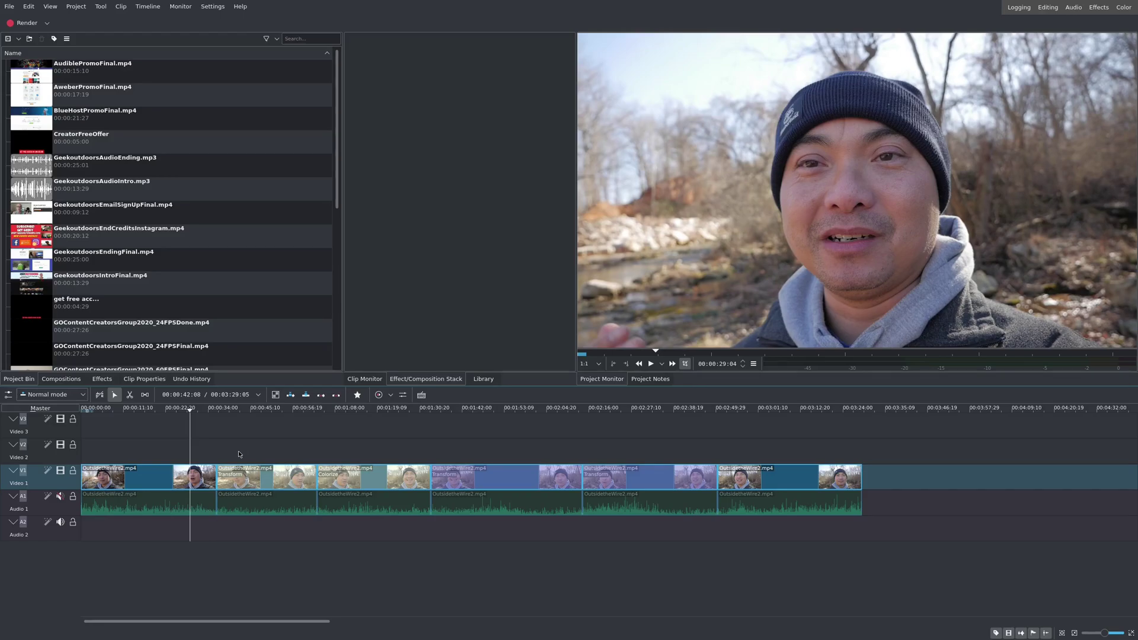
# Step: Select the first clip, browse the Effects categories, and play the timeline from about 0:34
pyautogui.click(199, 481)
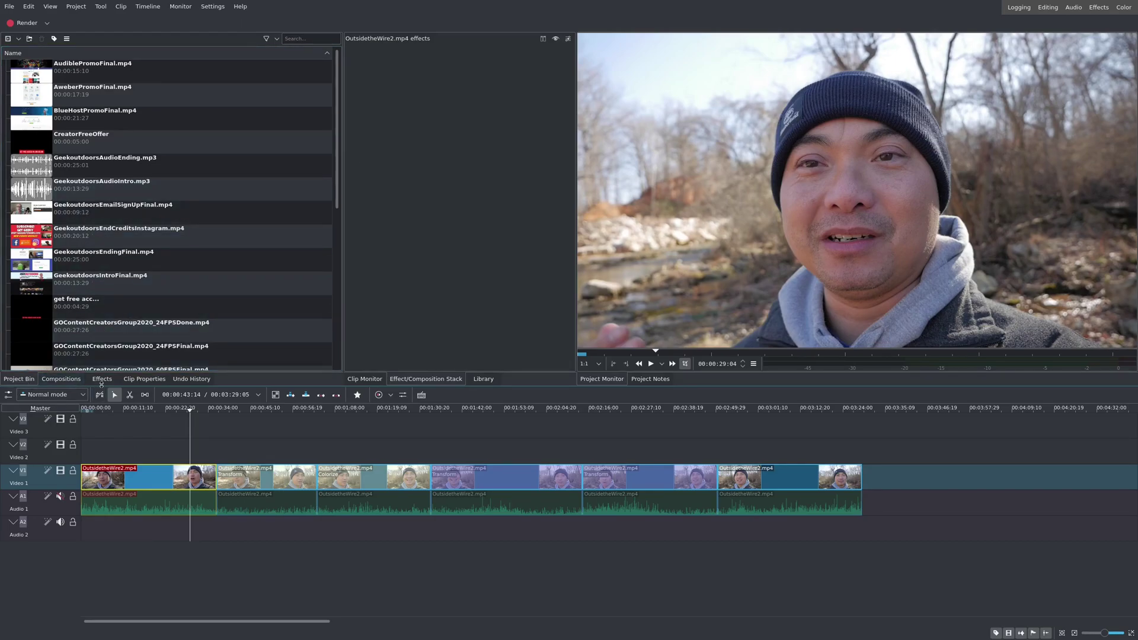
pyautogui.click(101, 384)
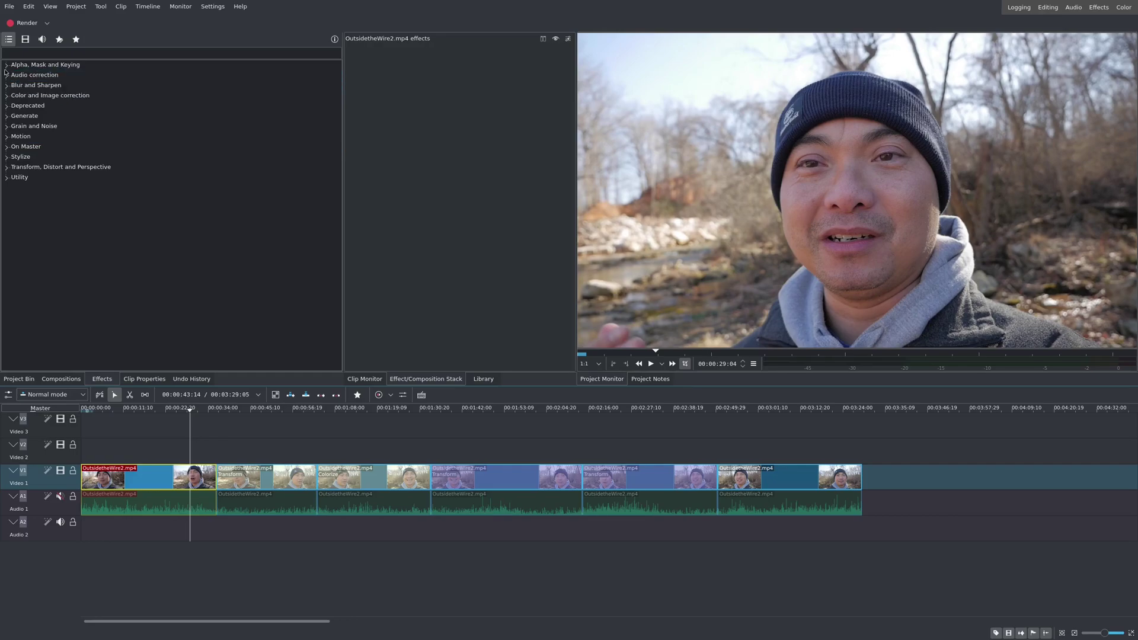
pyautogui.click(5, 65)
pyautogui.click(6, 65)
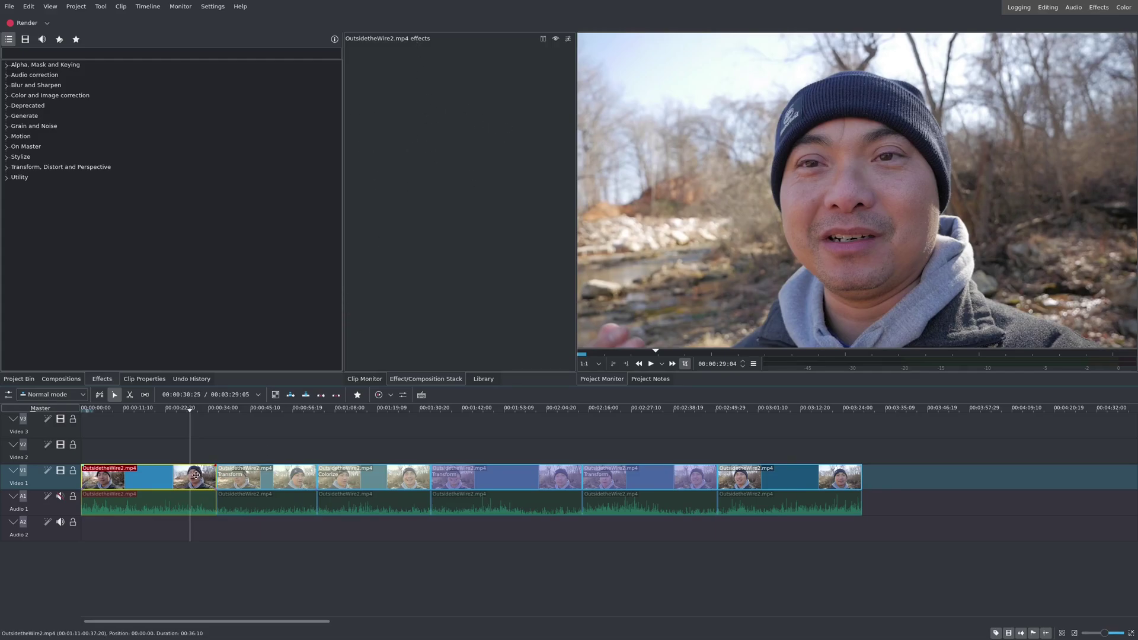
pyautogui.click(209, 422)
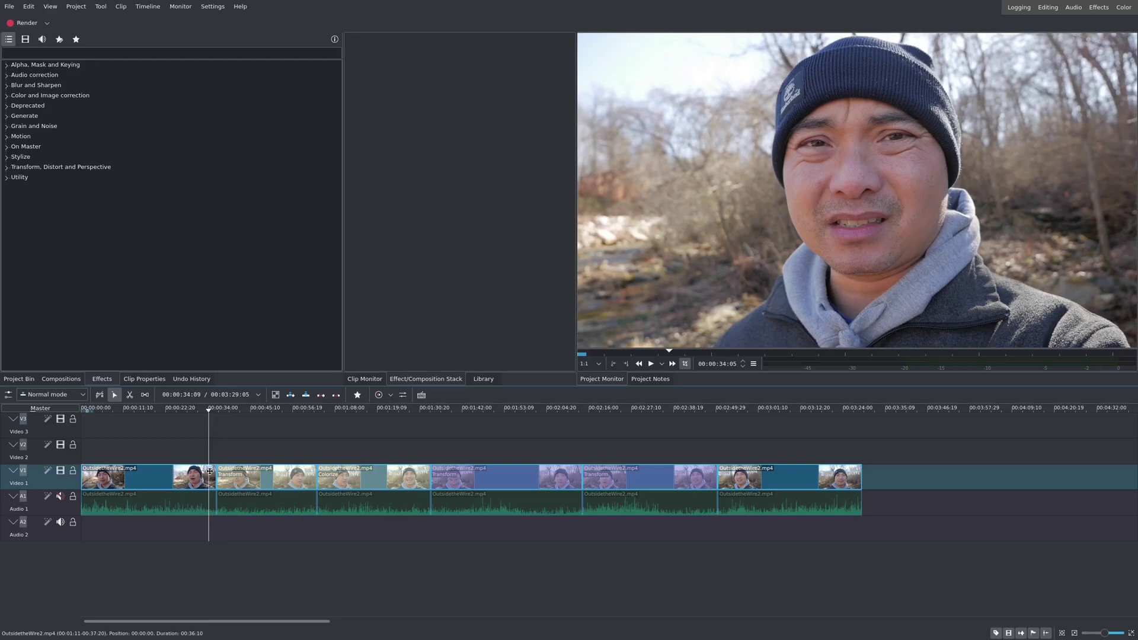
pyautogui.press('space')
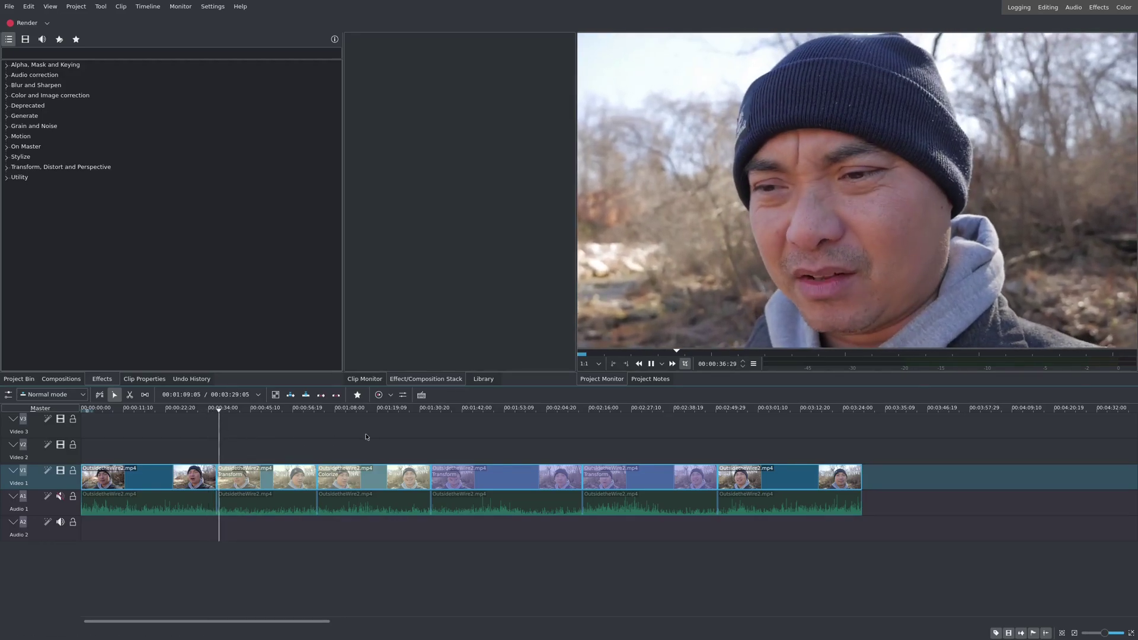
# Step: Review the second clip's Transform and the sepia clip's Colorize (Hue 41); expand Color and Image correction
pyautogui.click(839, 270)
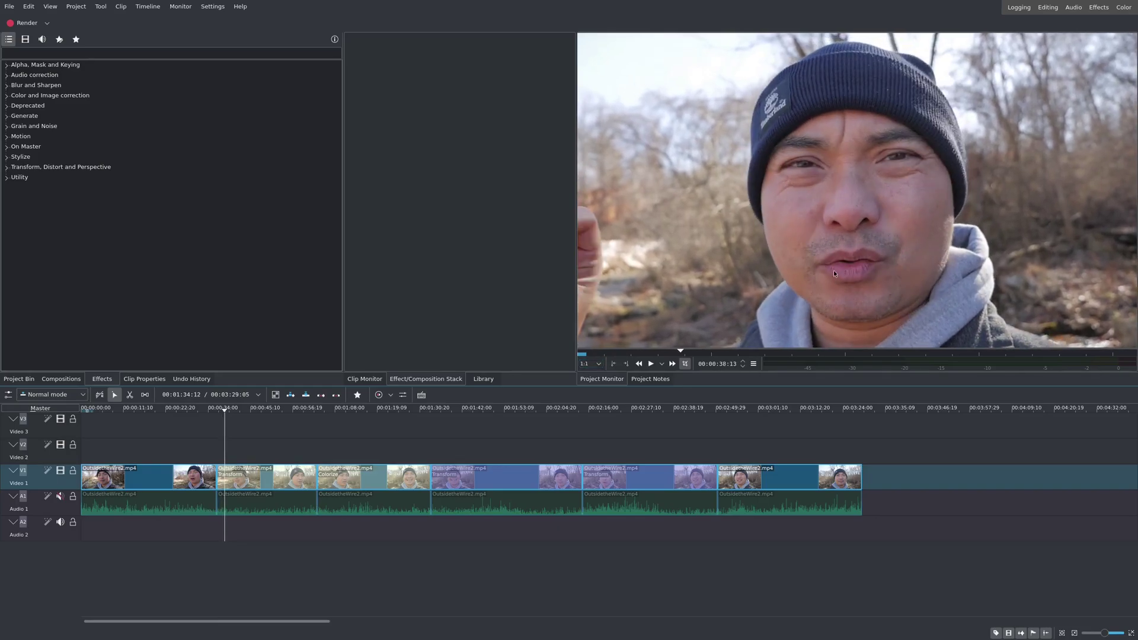
pyautogui.click(292, 468)
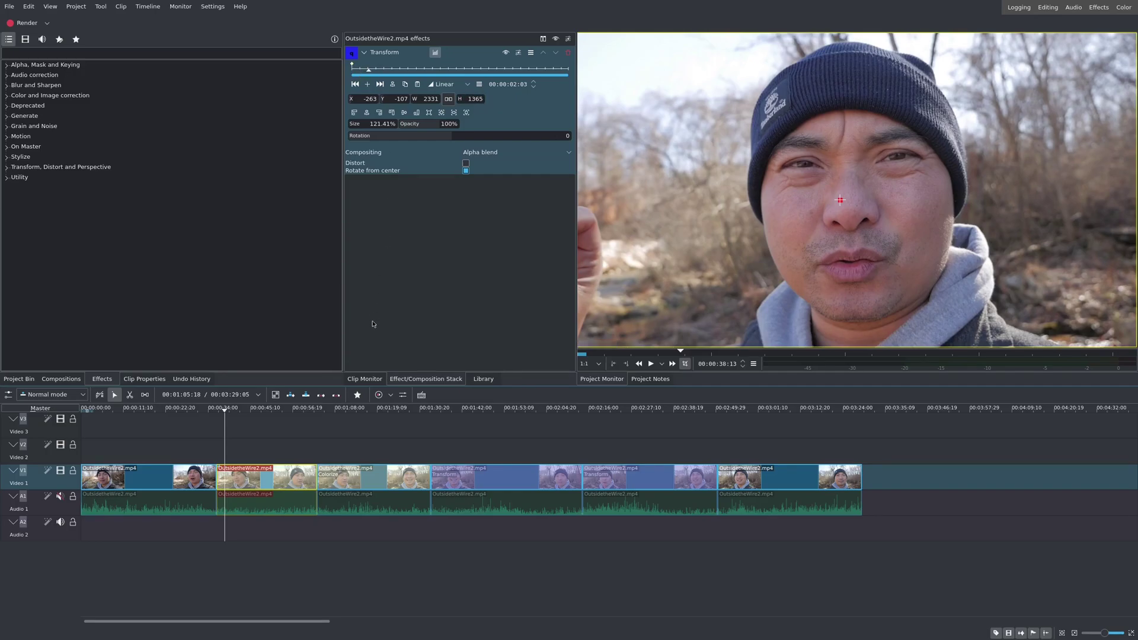
pyautogui.click(311, 424)
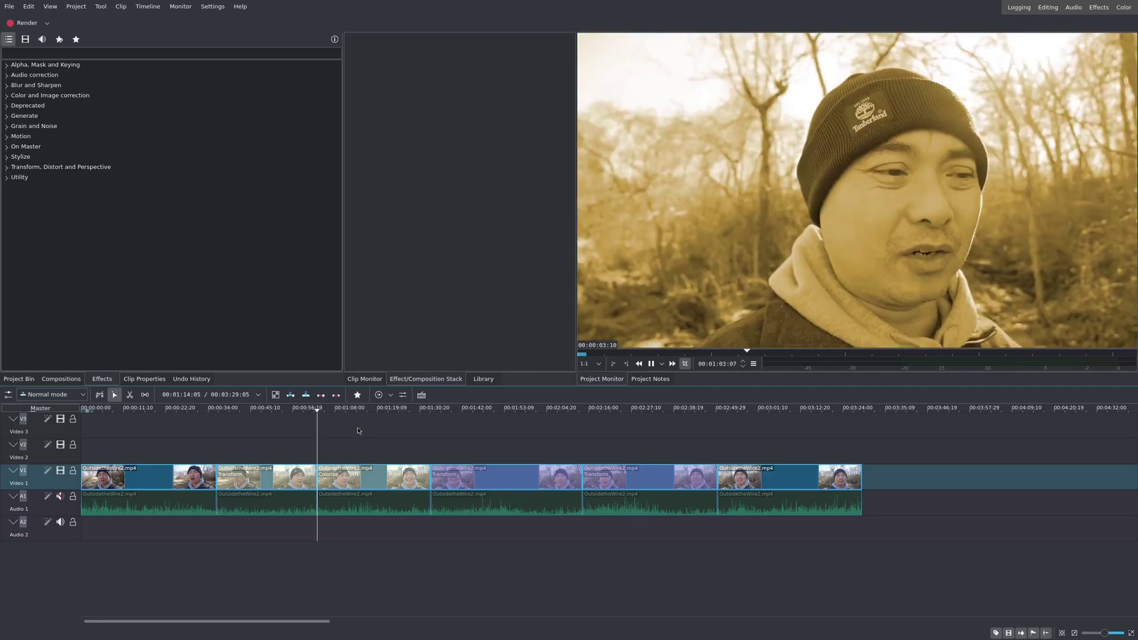
pyautogui.click(362, 481)
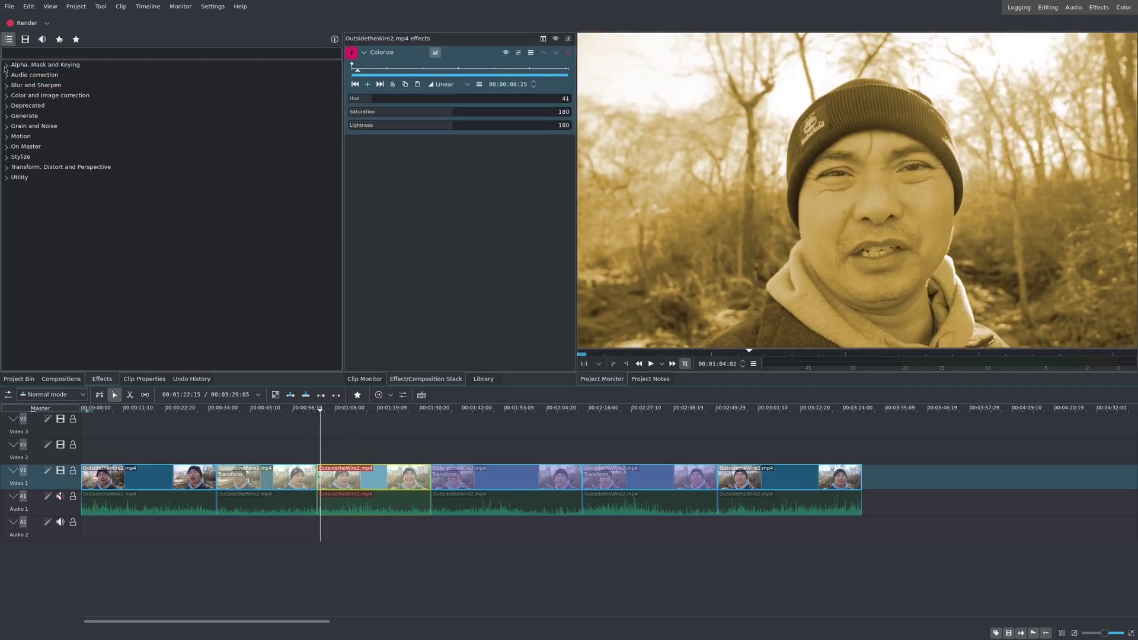
pyautogui.click(6, 96)
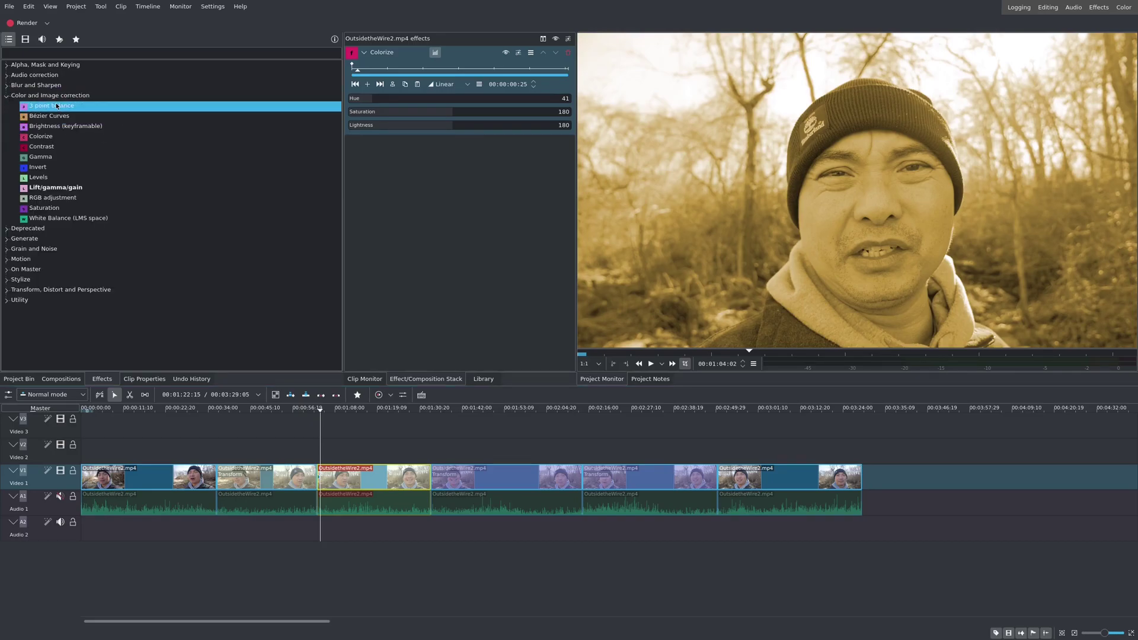
pyautogui.click(105, 55)
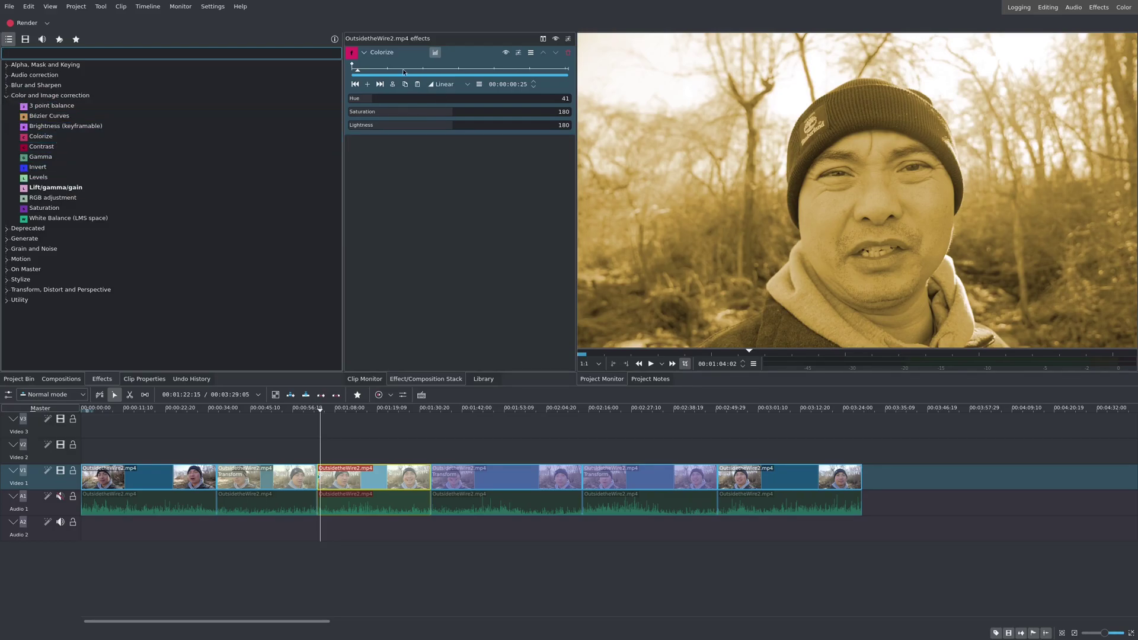
# Step: Expand Transform, Distort and Perspective, preview from about 1:31, and view the fourth clip's 139.90% Transform
pyautogui.click(6, 290)
pyautogui.scroll(-1, 165, 330)
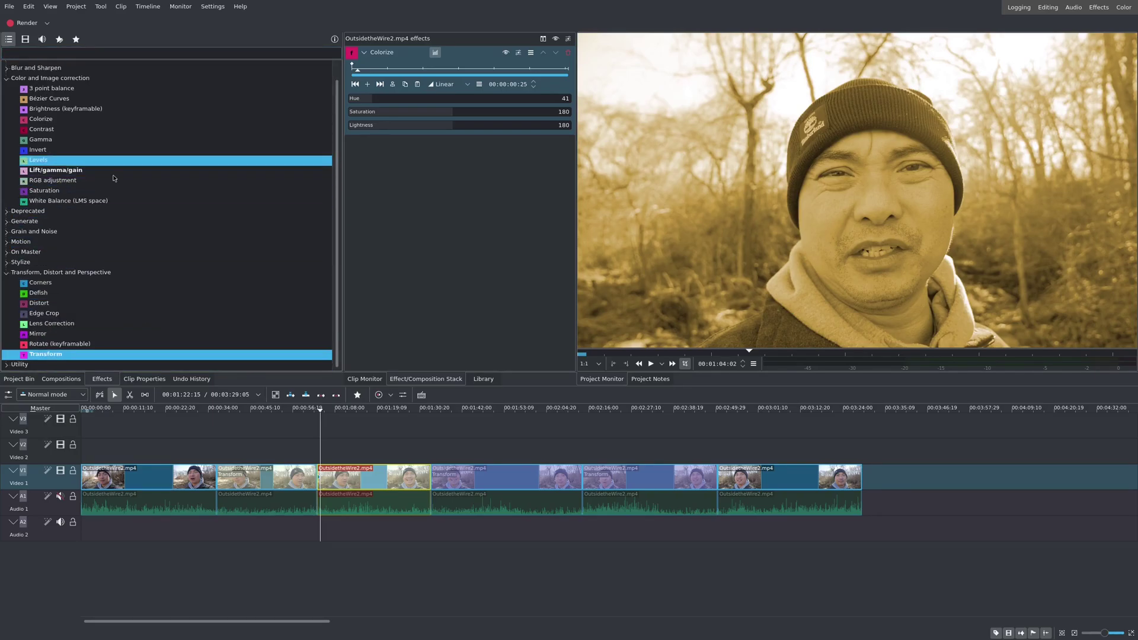
pyautogui.click(338, 424)
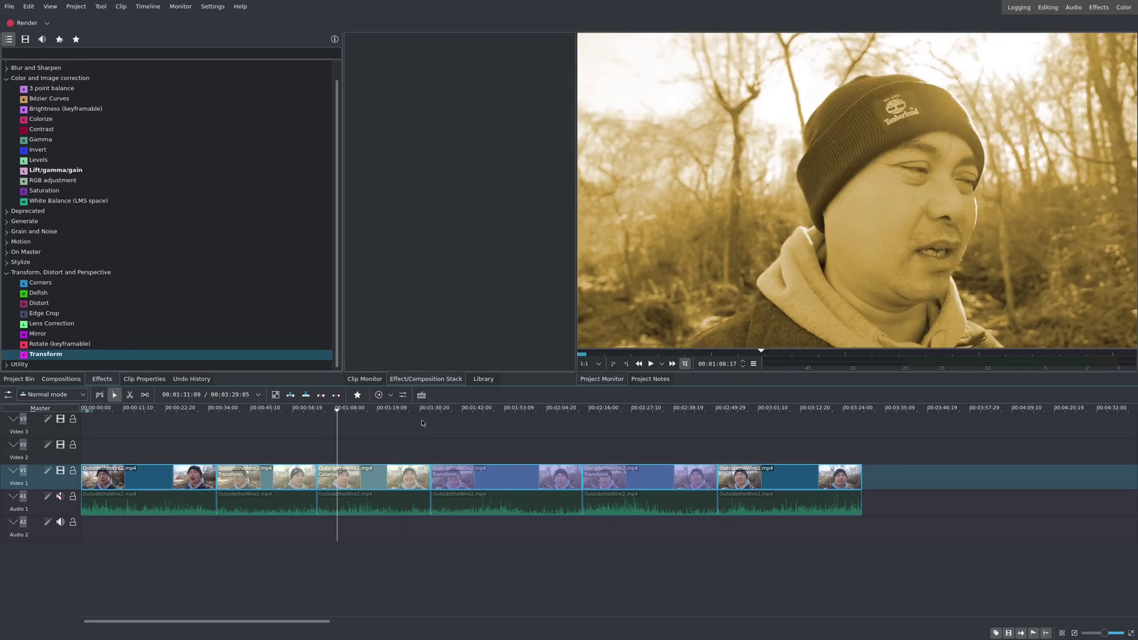
pyautogui.click(423, 424)
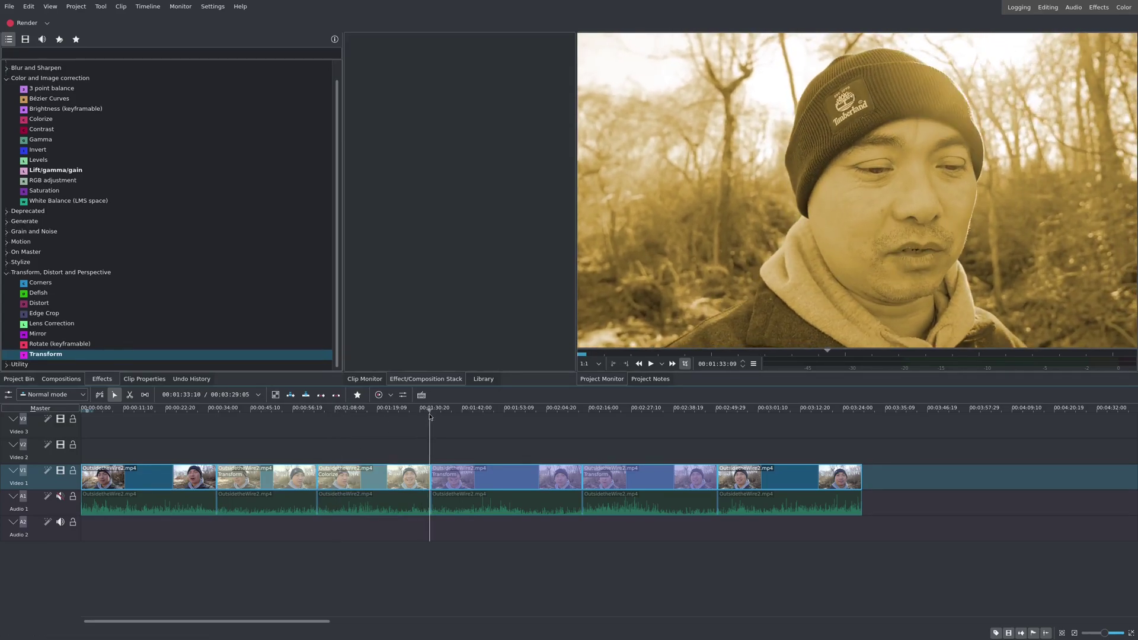
pyautogui.press('space')
pyautogui.press('space')
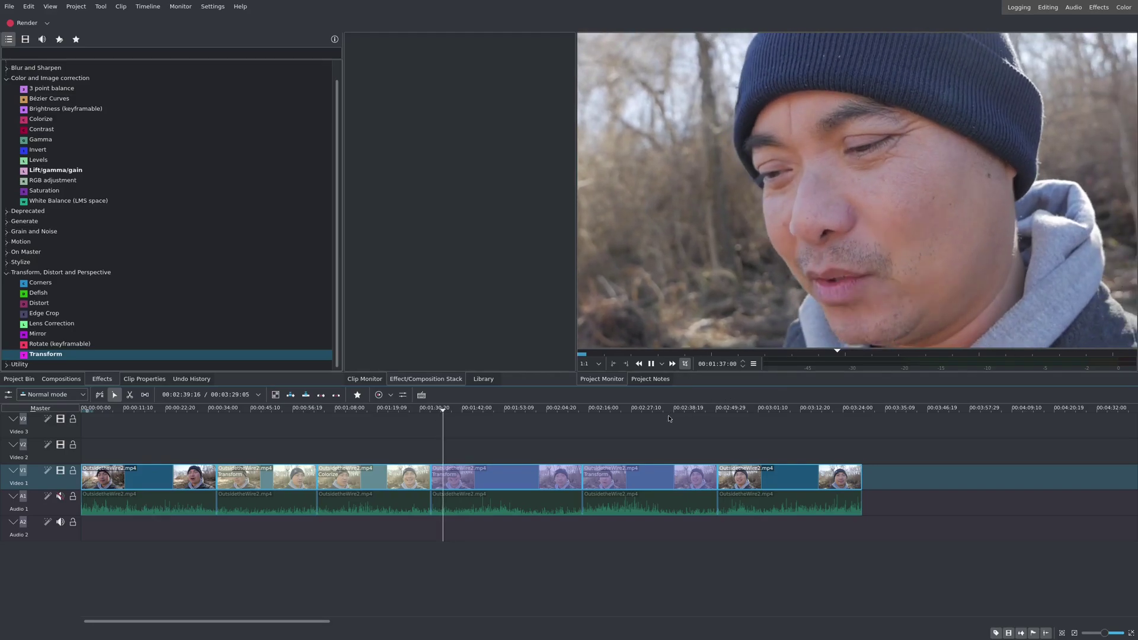
pyautogui.press('space')
pyautogui.click(478, 485)
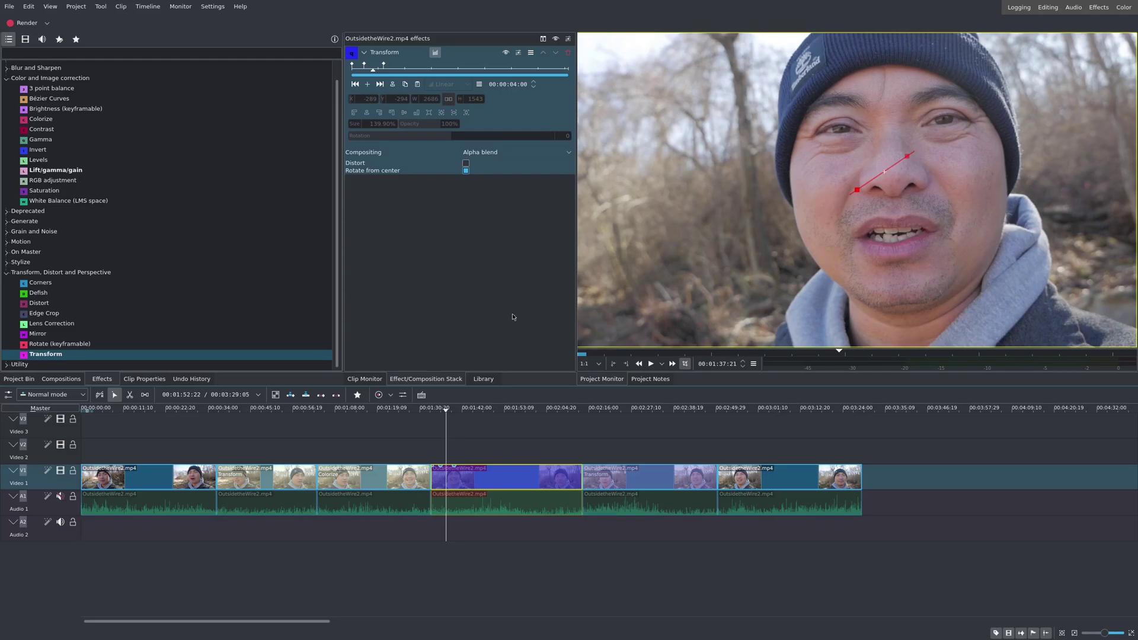
# Step: Copy the zoomed second clip along with its Transform effect
pyautogui.click(262, 410)
pyautogui.click(269, 478)
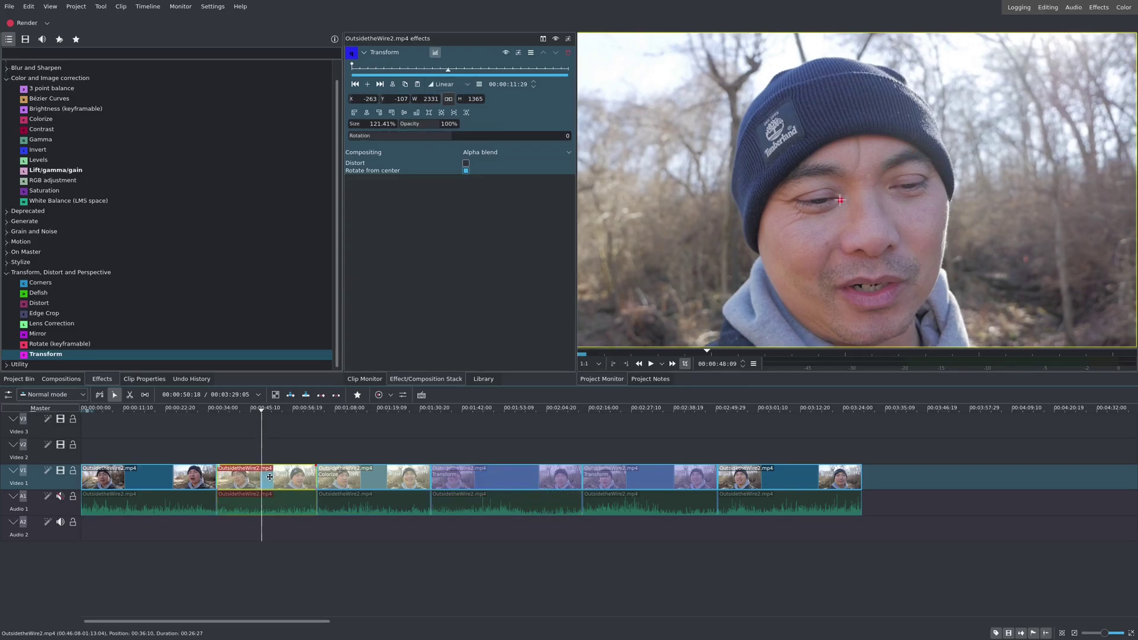
pyautogui.rightClick(270, 478)
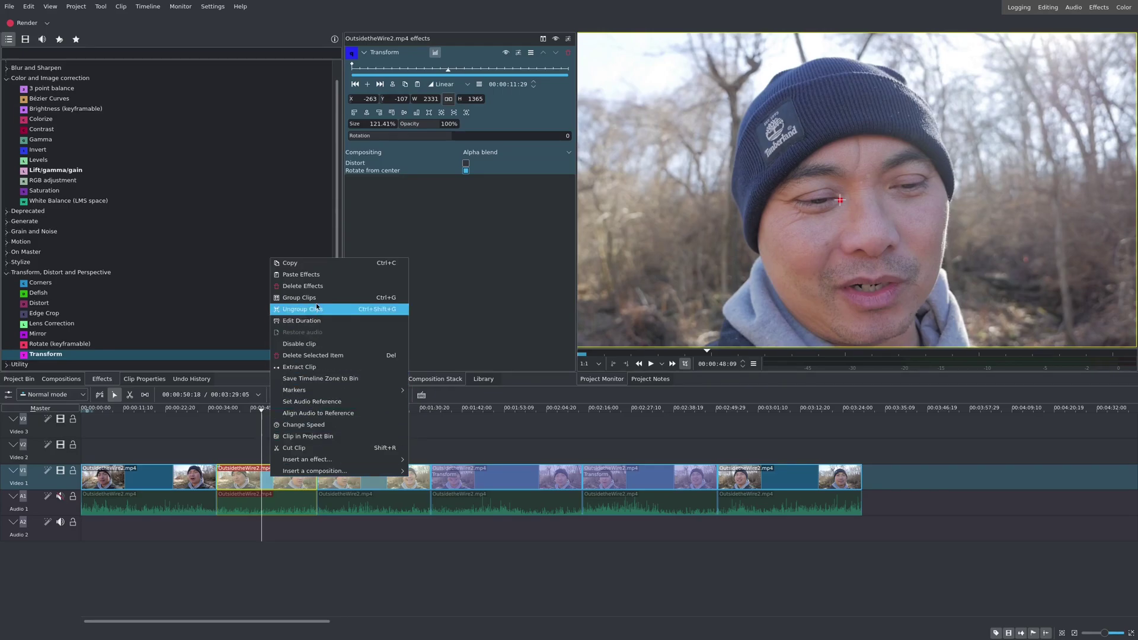
pyautogui.click(314, 264)
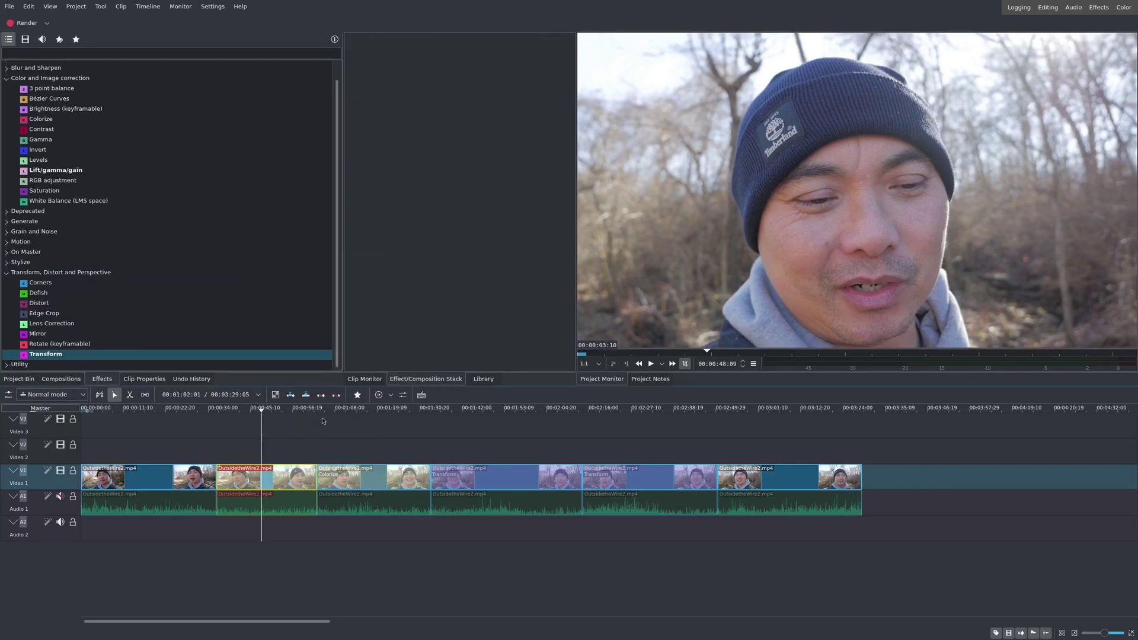
# Step: Select the last clip on Video 1, near 2:57
pyautogui.click(754, 434)
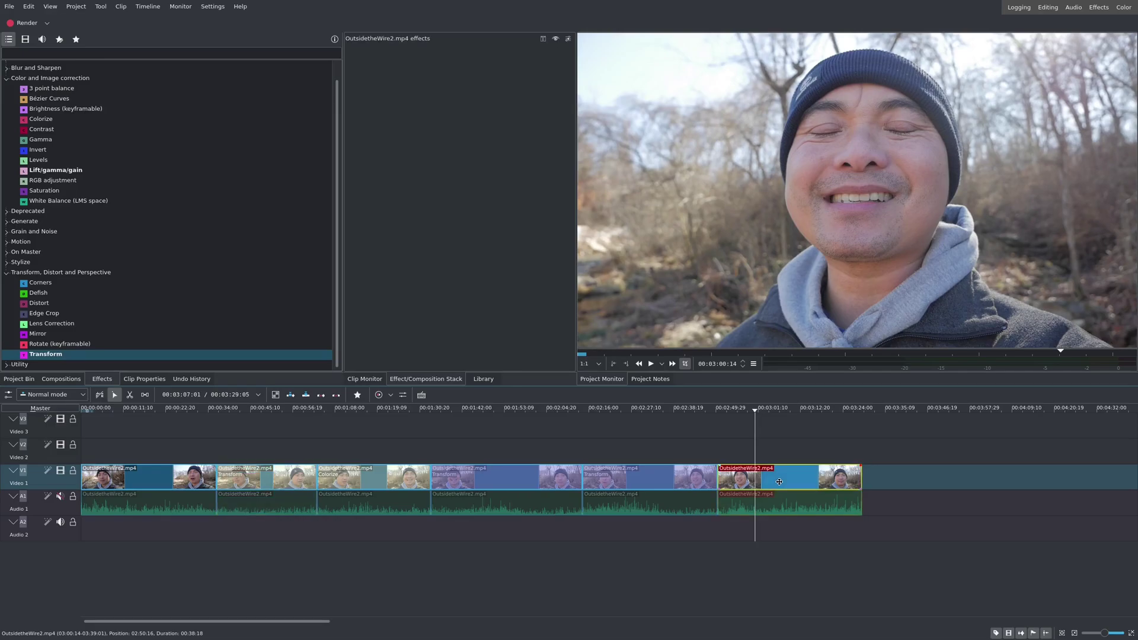
pyautogui.click(743, 418)
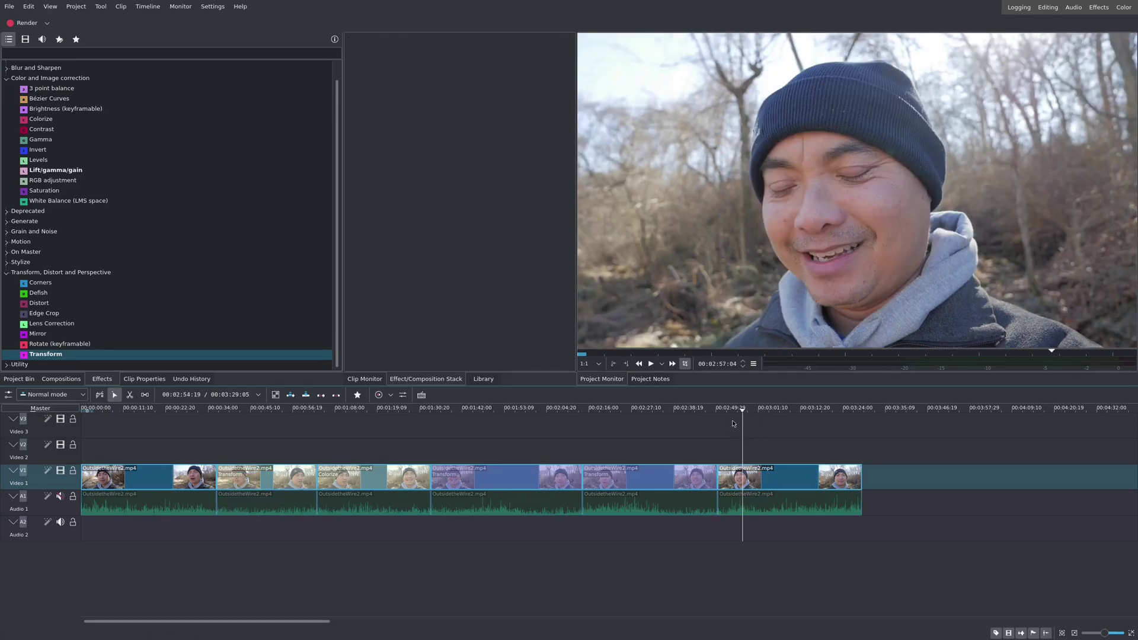
pyautogui.click(733, 423)
pyautogui.click(752, 477)
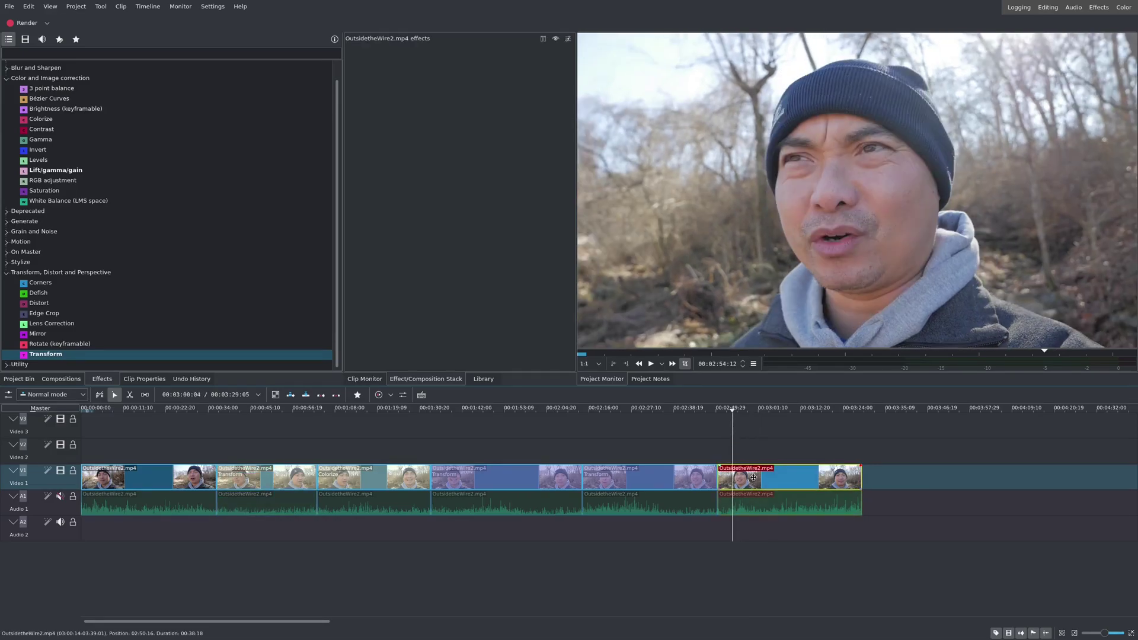
# Step: Paste the copied 121.41% Transform effect onto the last clip and compare it with the second clip
pyautogui.rightClick(750, 477)
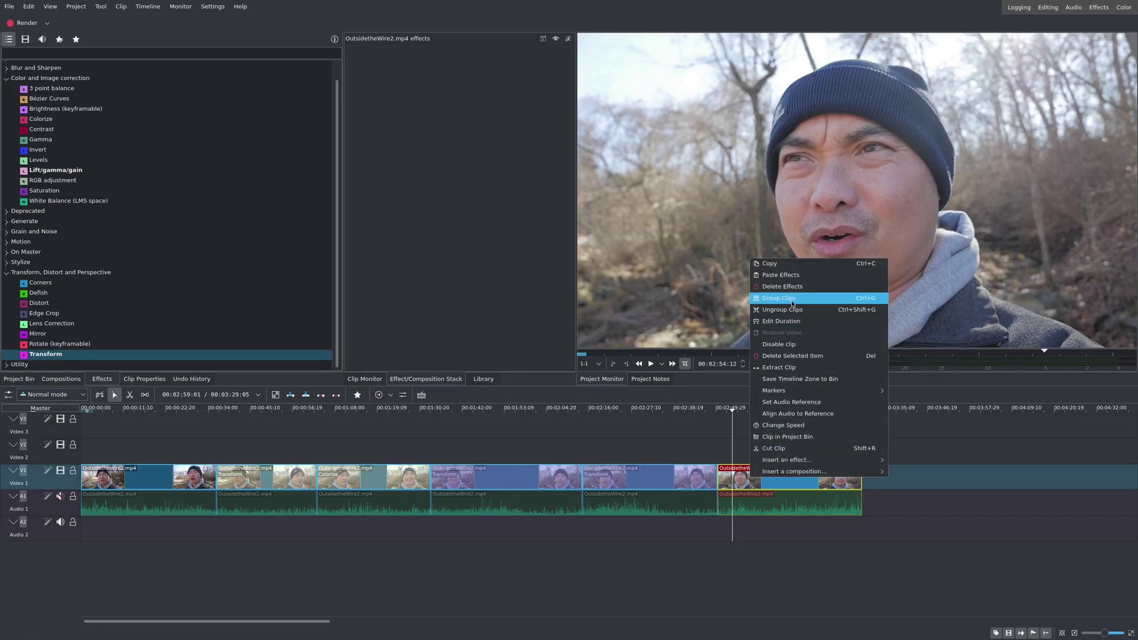
pyautogui.click(791, 276)
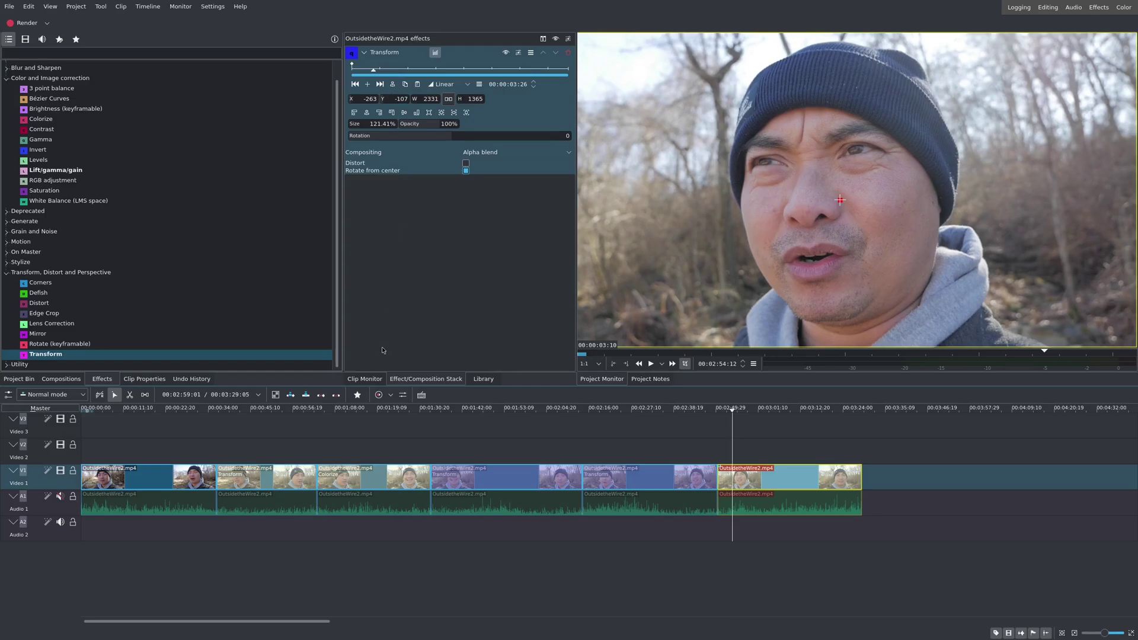
pyautogui.click(274, 419)
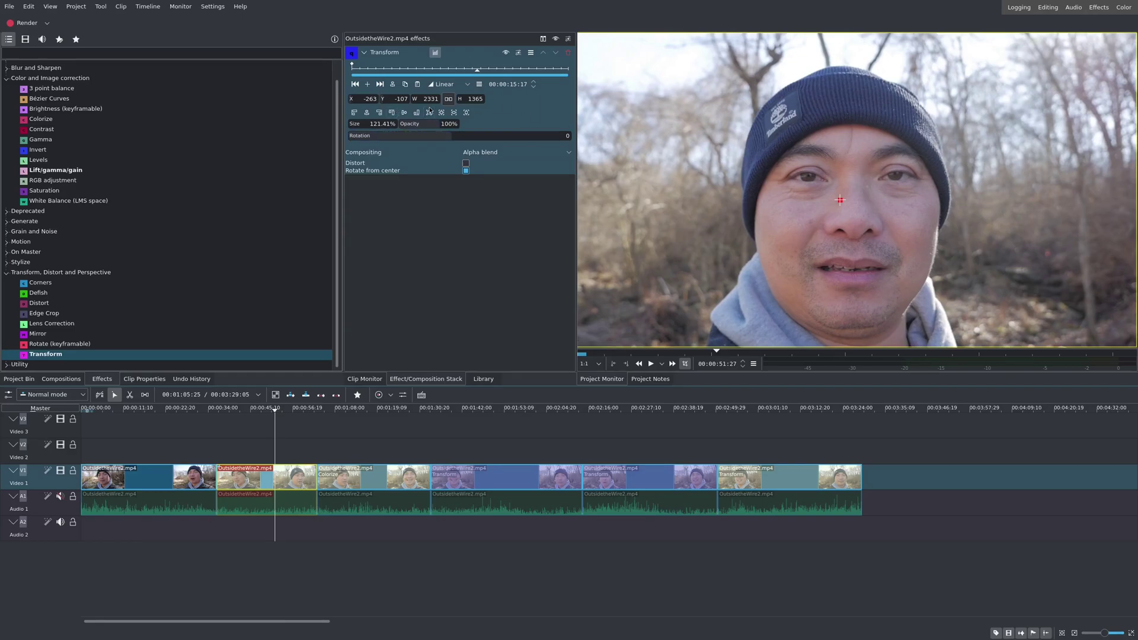
pyautogui.click(728, 416)
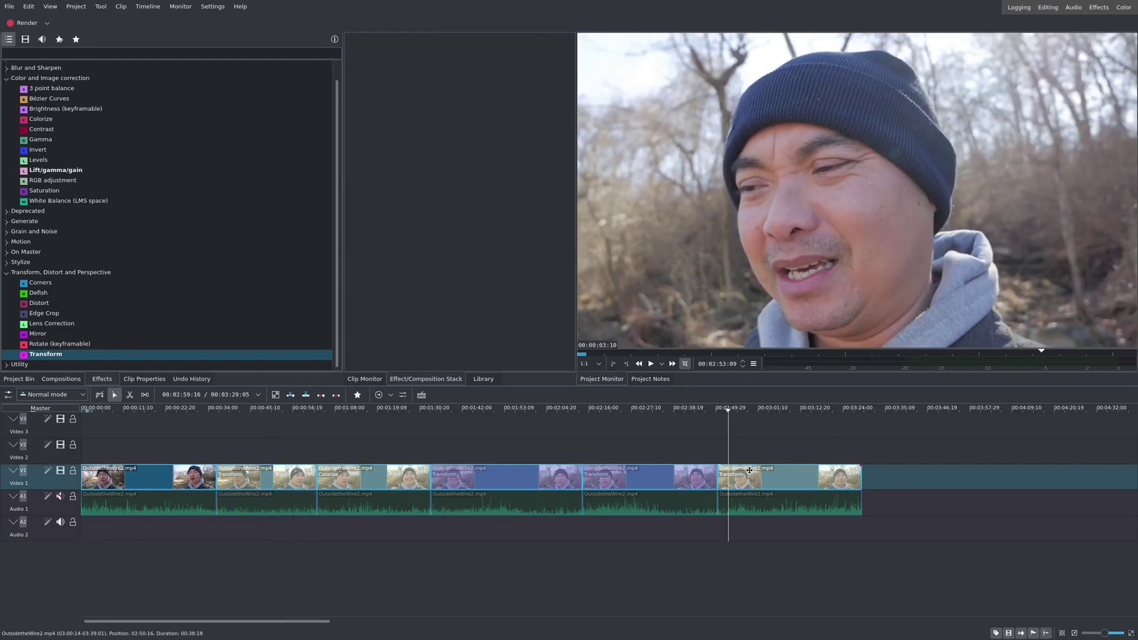
pyautogui.press('space')
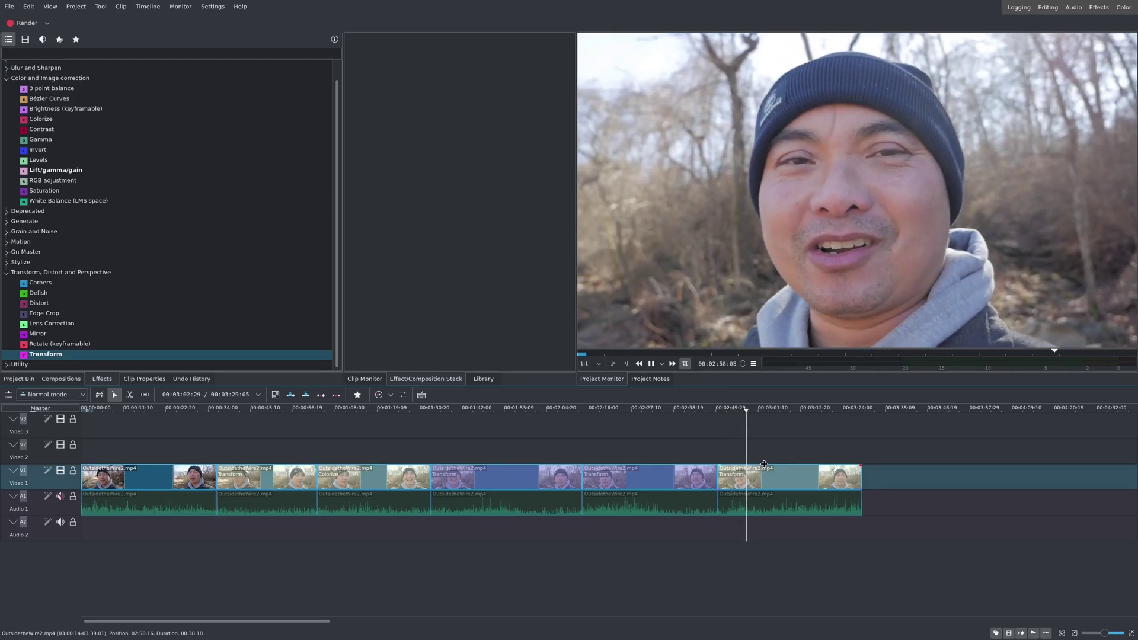
pyautogui.press('space')
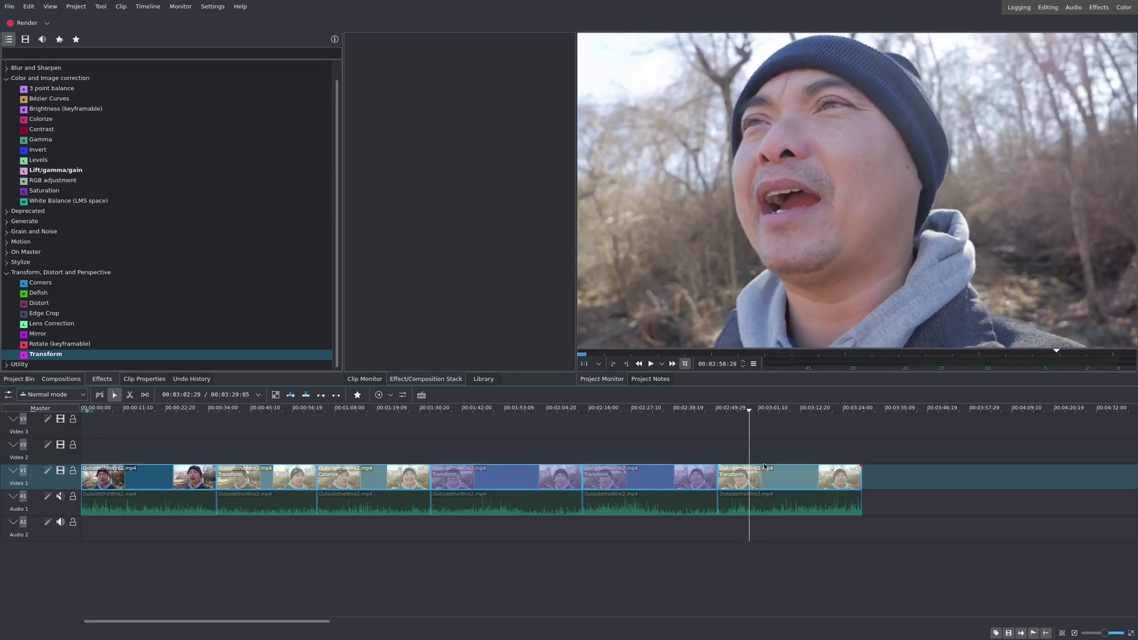
pyautogui.click(304, 415)
pyautogui.click(208, 419)
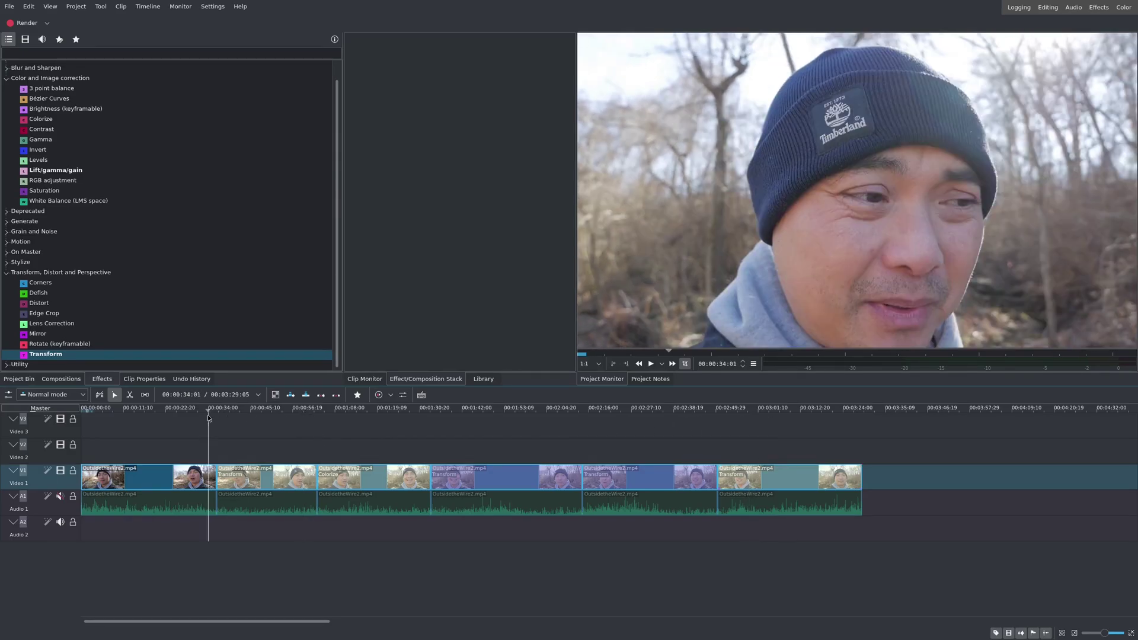
pyautogui.press('space')
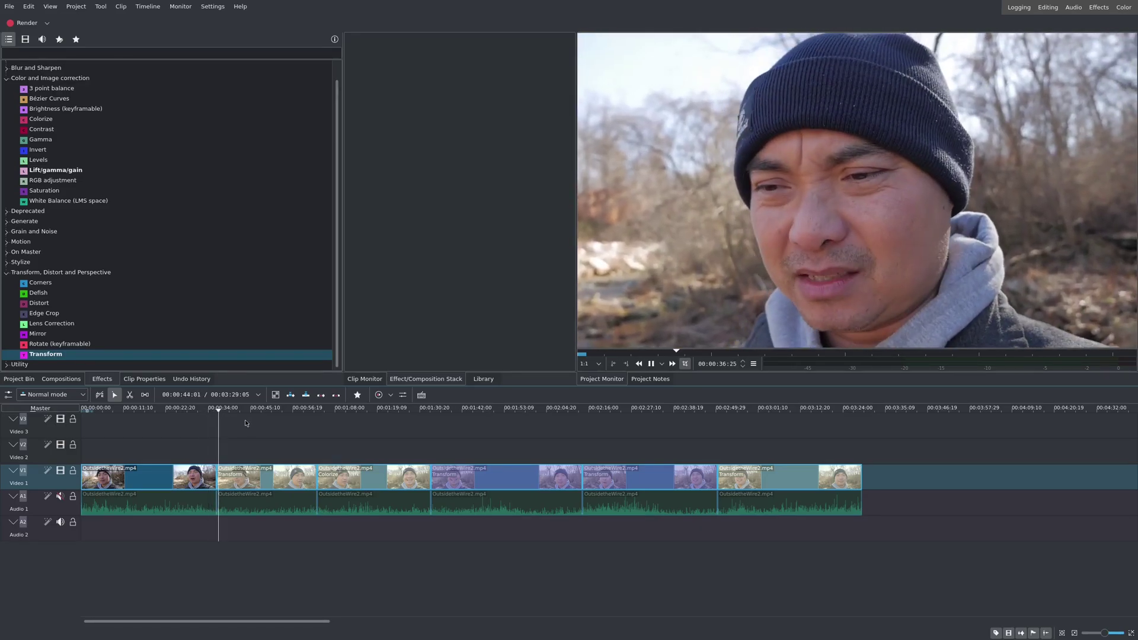
pyautogui.press('space')
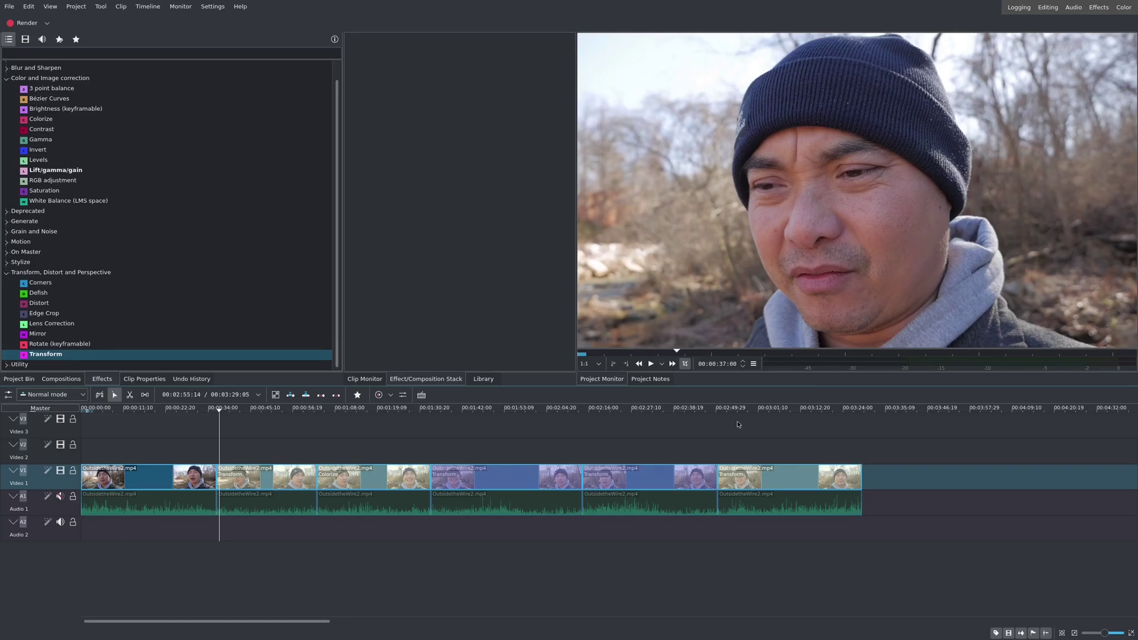
pyautogui.click(737, 477)
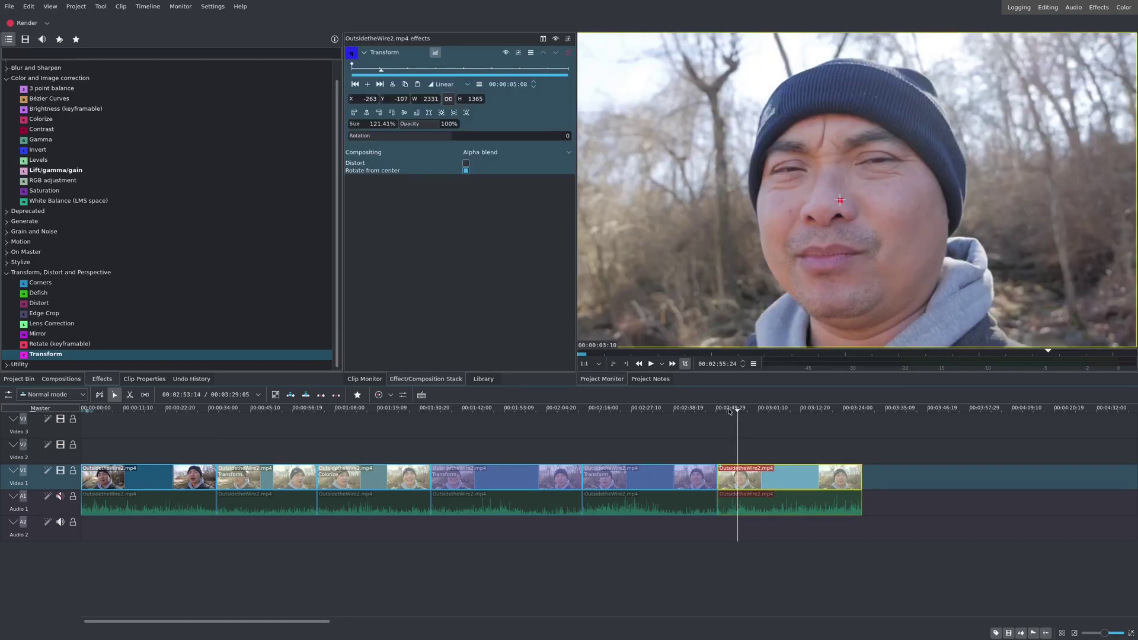
# Step: Cut the sepia Colorize clip at about 1:16 with the Razor tool, then return to Select
pyautogui.click(384, 431)
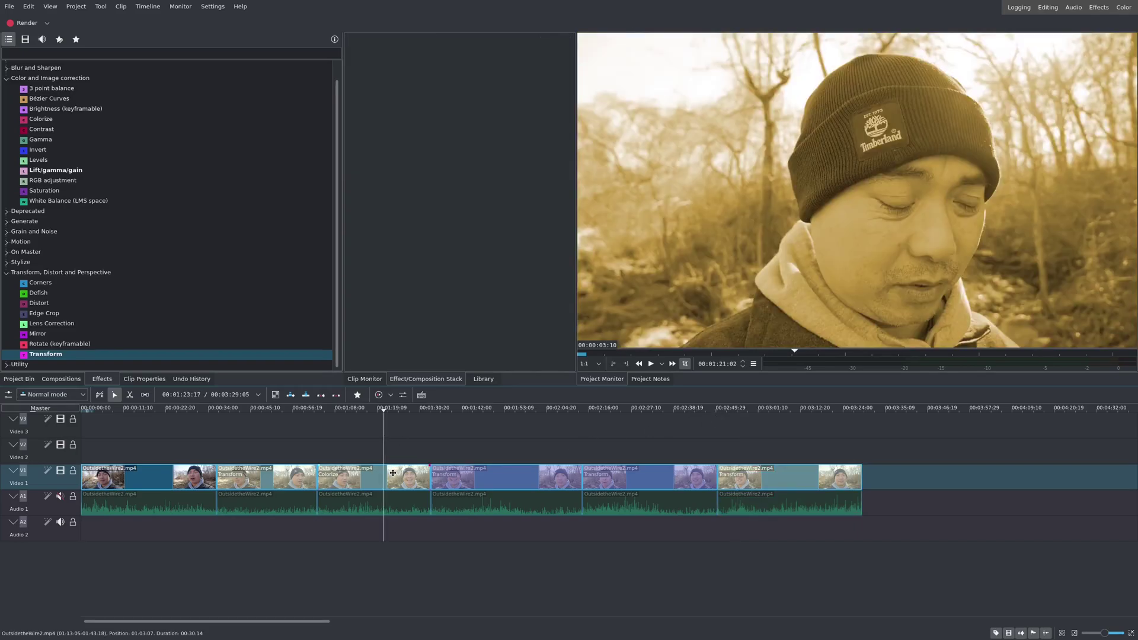
pyautogui.click(366, 424)
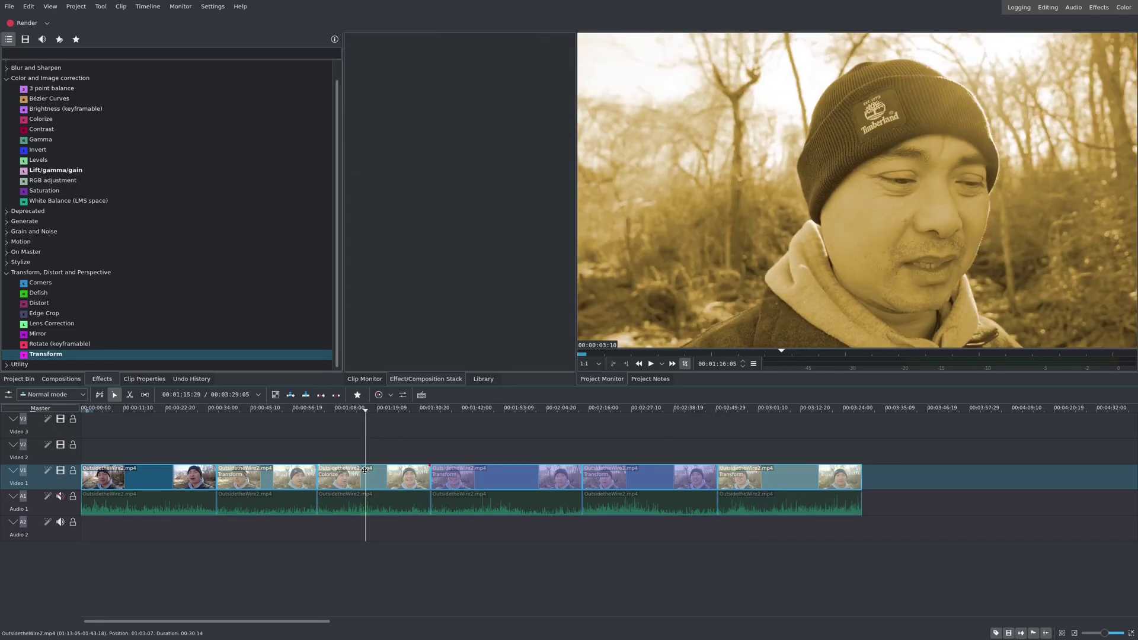
pyautogui.click(366, 470)
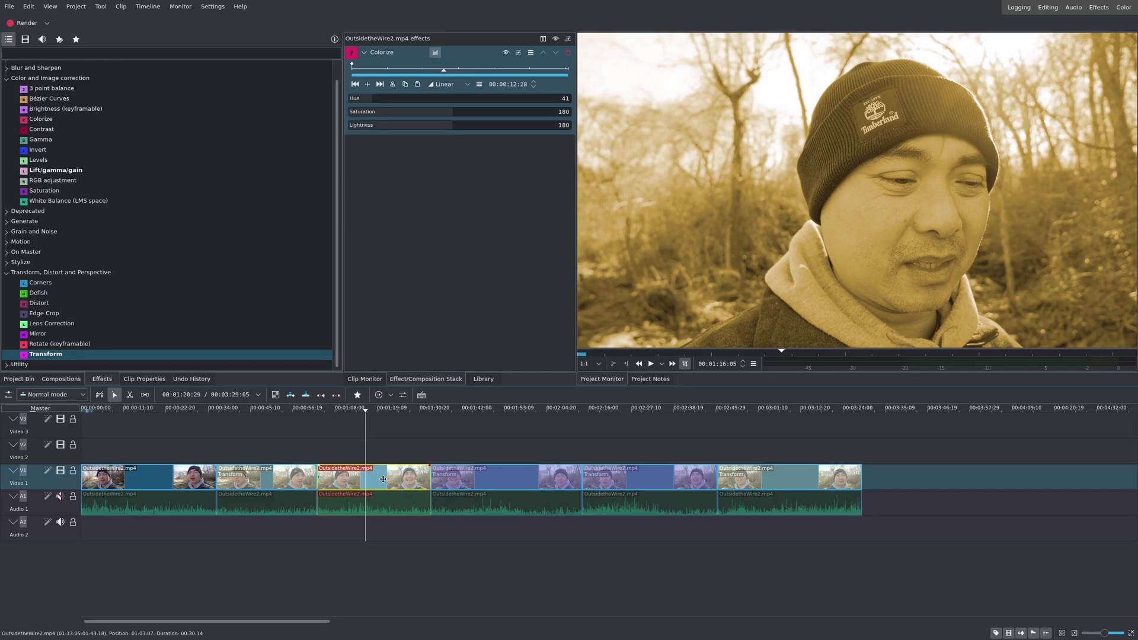
pyautogui.press('x')
pyautogui.click(384, 477)
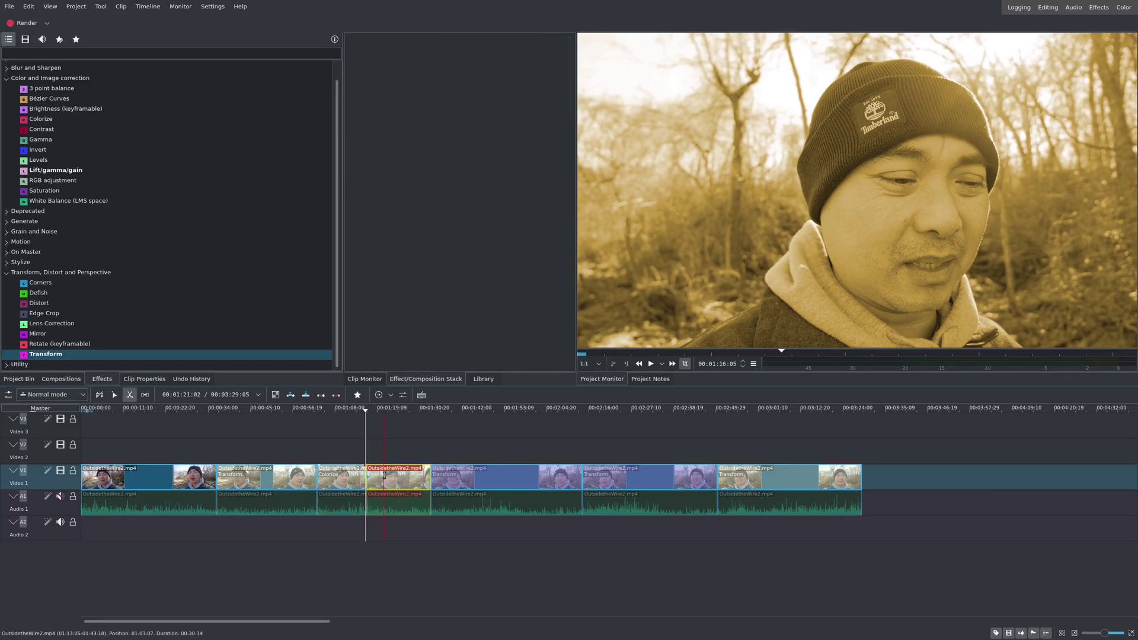
pyautogui.press('s')
pyautogui.click(388, 474)
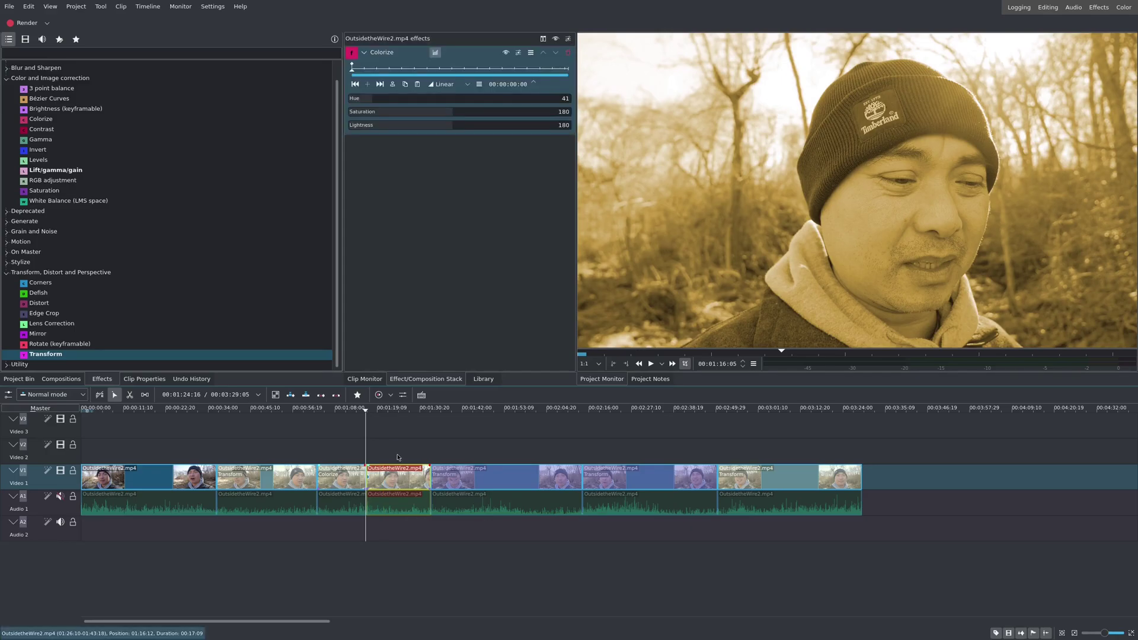
# Step: Remove the Colorize effect from the second piece of the split clip
pyautogui.click(393, 469)
pyautogui.click(393, 468)
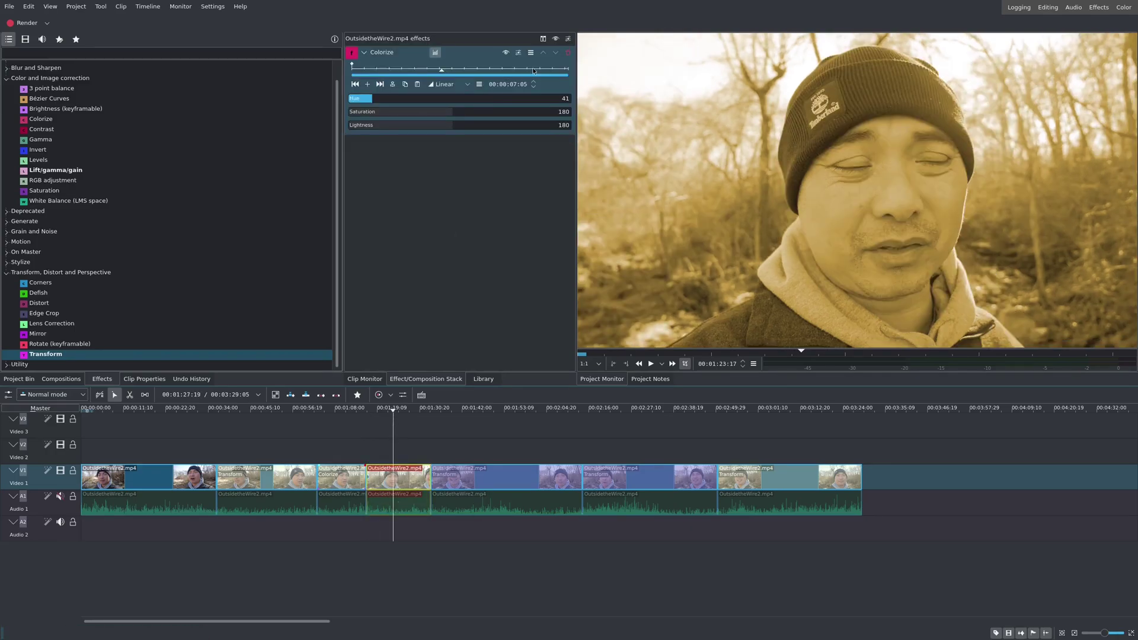
pyautogui.click(567, 53)
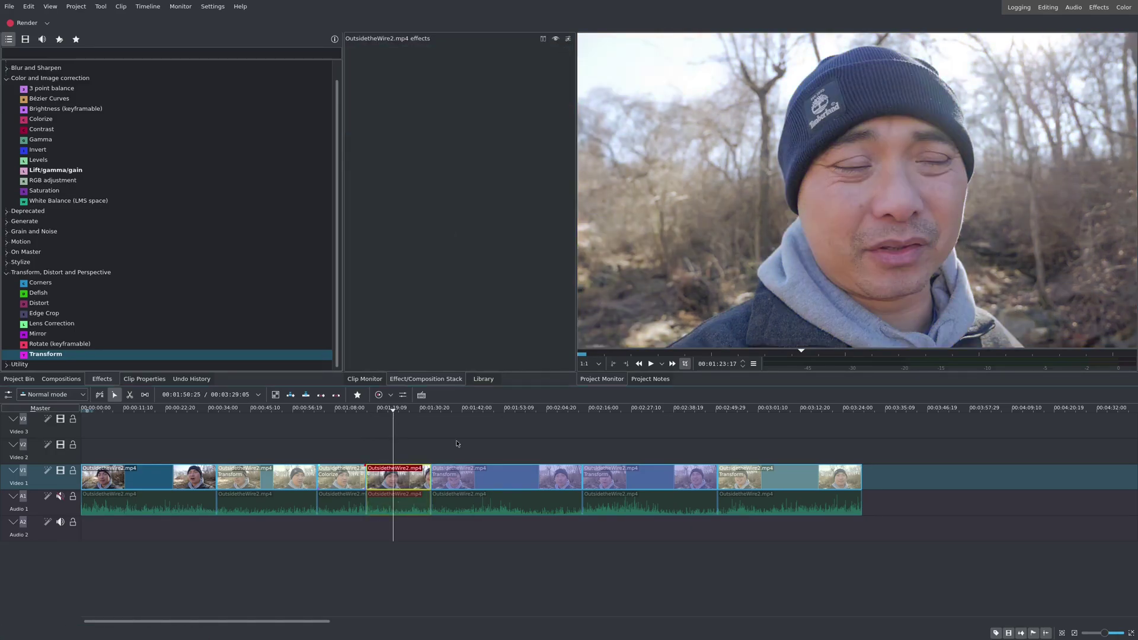
# Step: Copy the first piece's Colorize onto the second piece and raise its Hue from 41 to 168
pyautogui.click(341, 477)
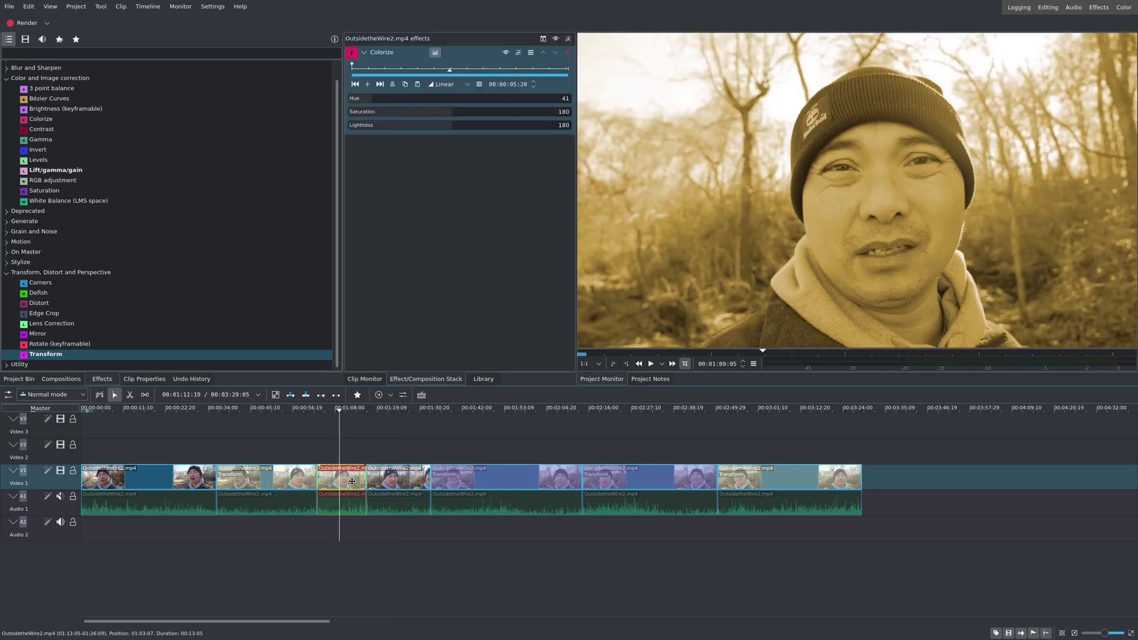
pyautogui.rightClick(362, 474)
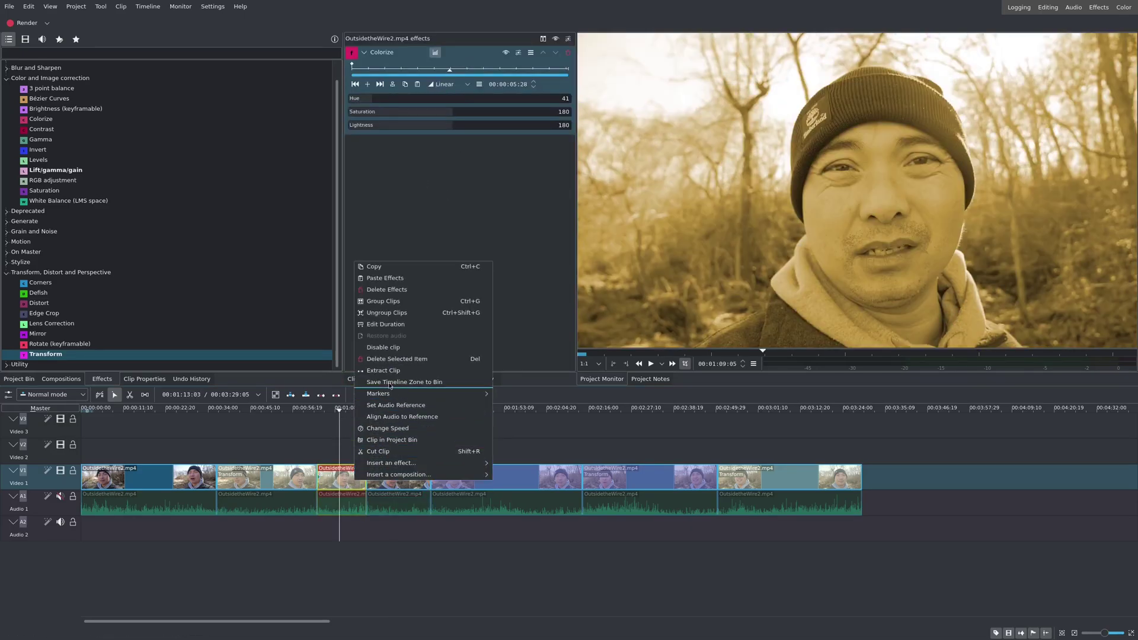
pyautogui.click(394, 278)
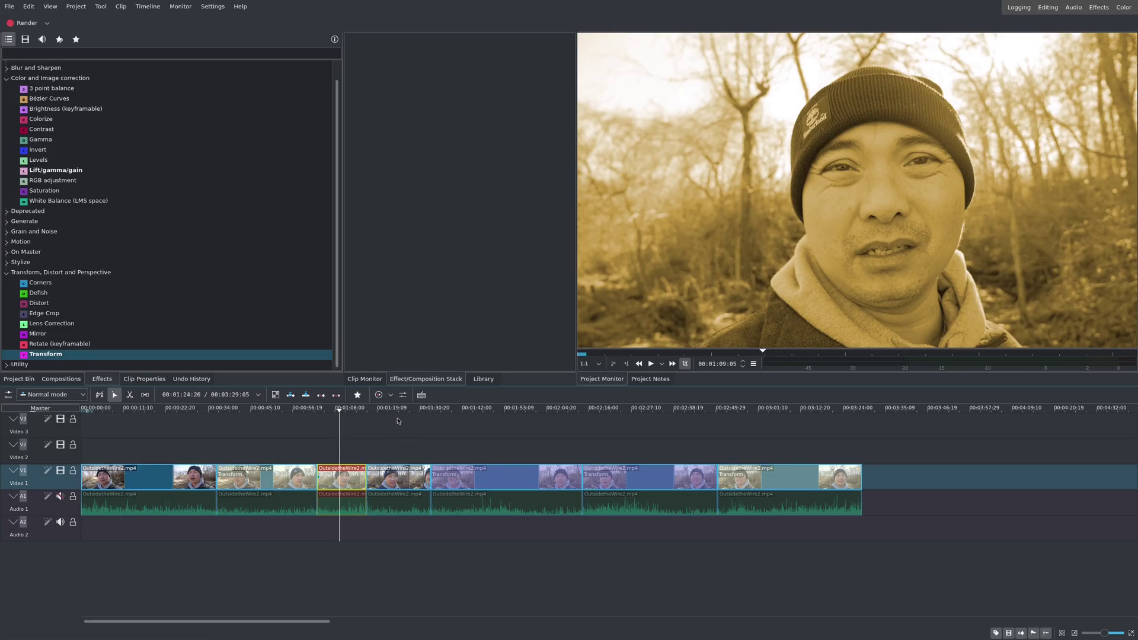
pyautogui.click(397, 475)
pyautogui.rightClick(398, 470)
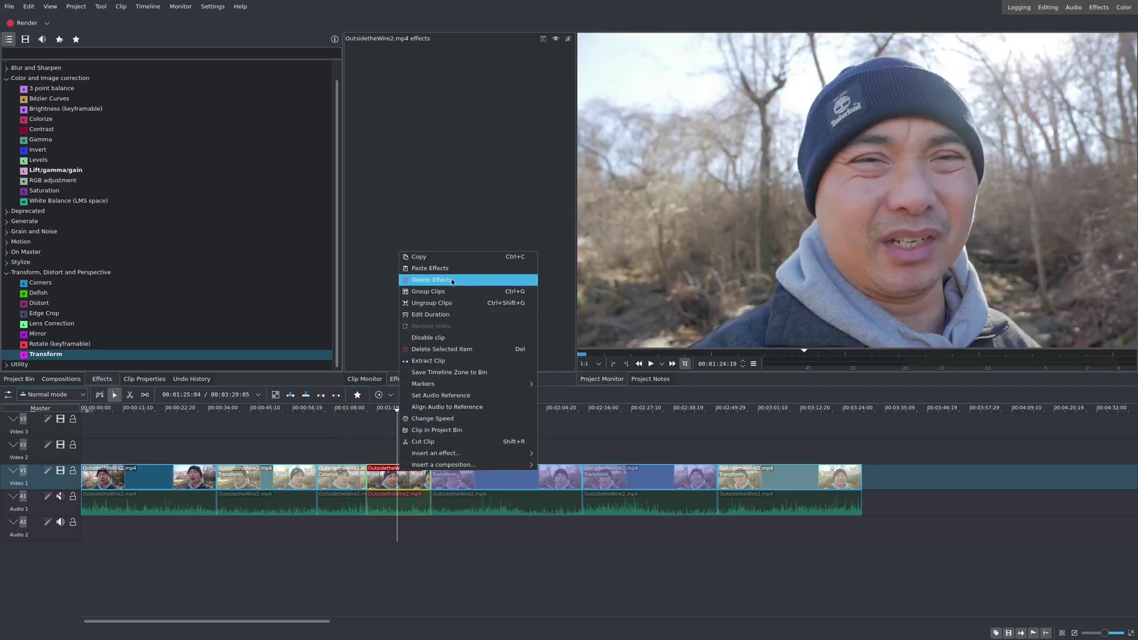
pyautogui.click(451, 269)
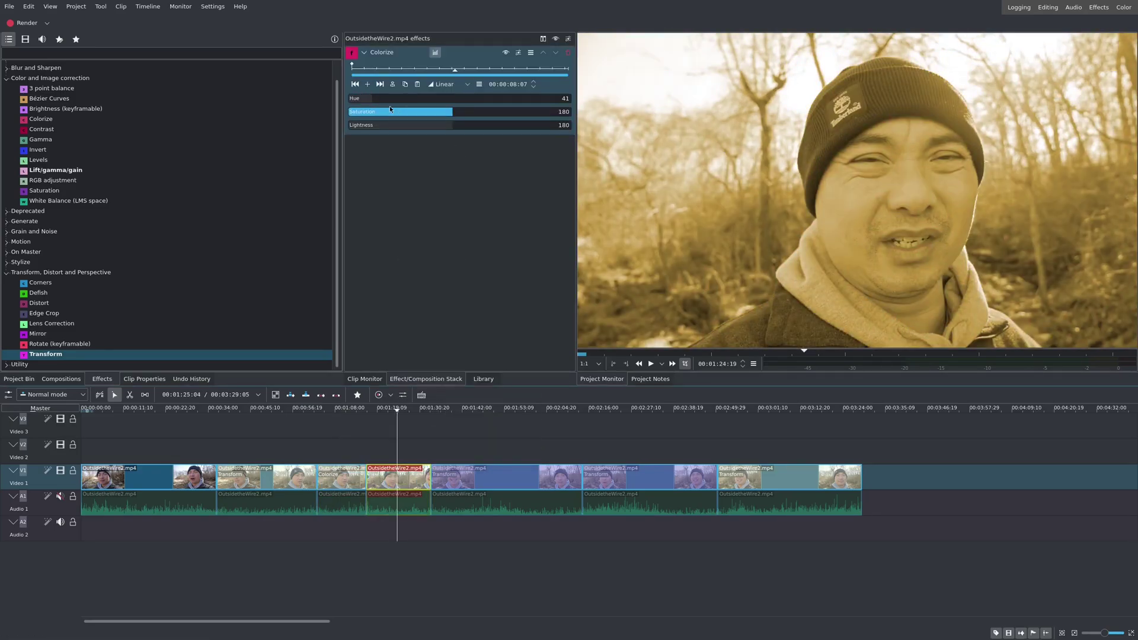
pyautogui.moveTo(388, 100); pyautogui.dragTo(446, 100)
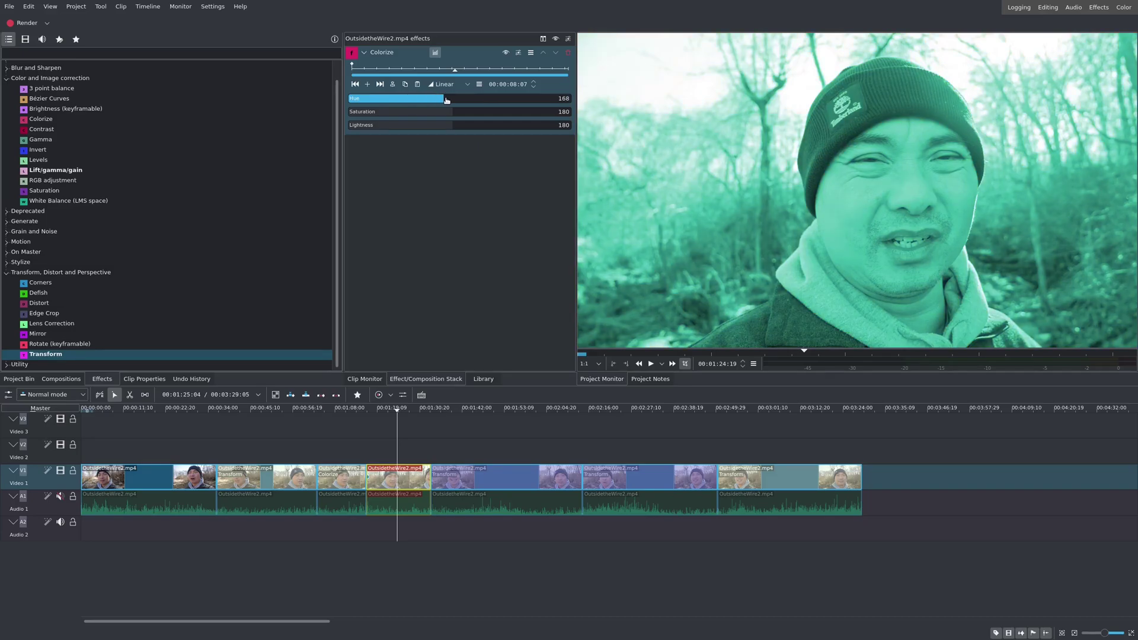
pyautogui.click(357, 440)
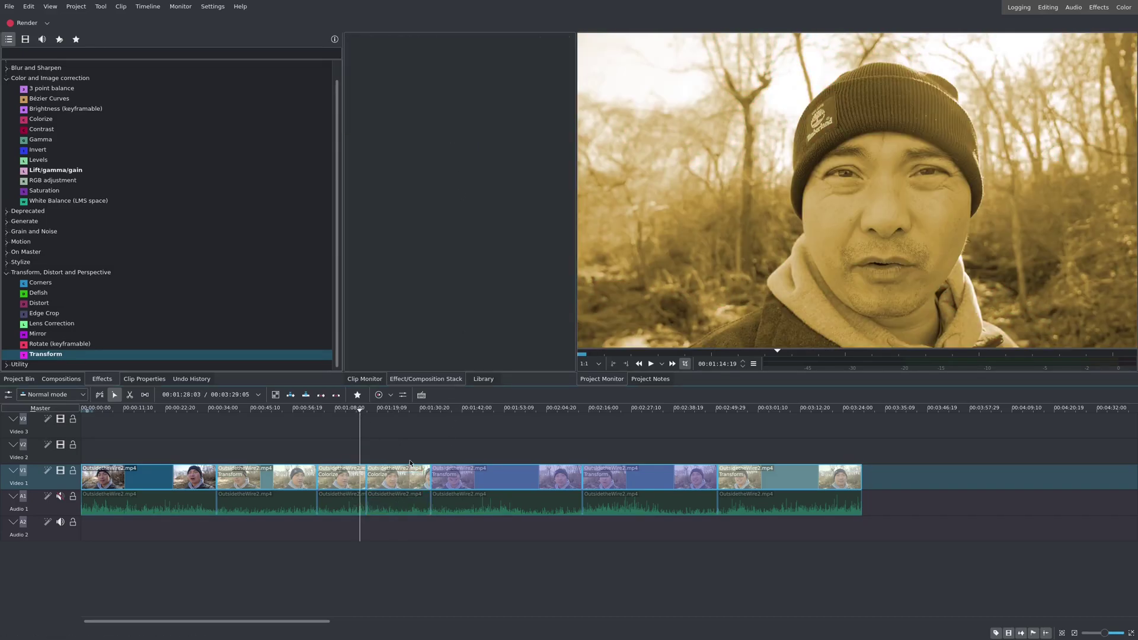
pyautogui.press('space')
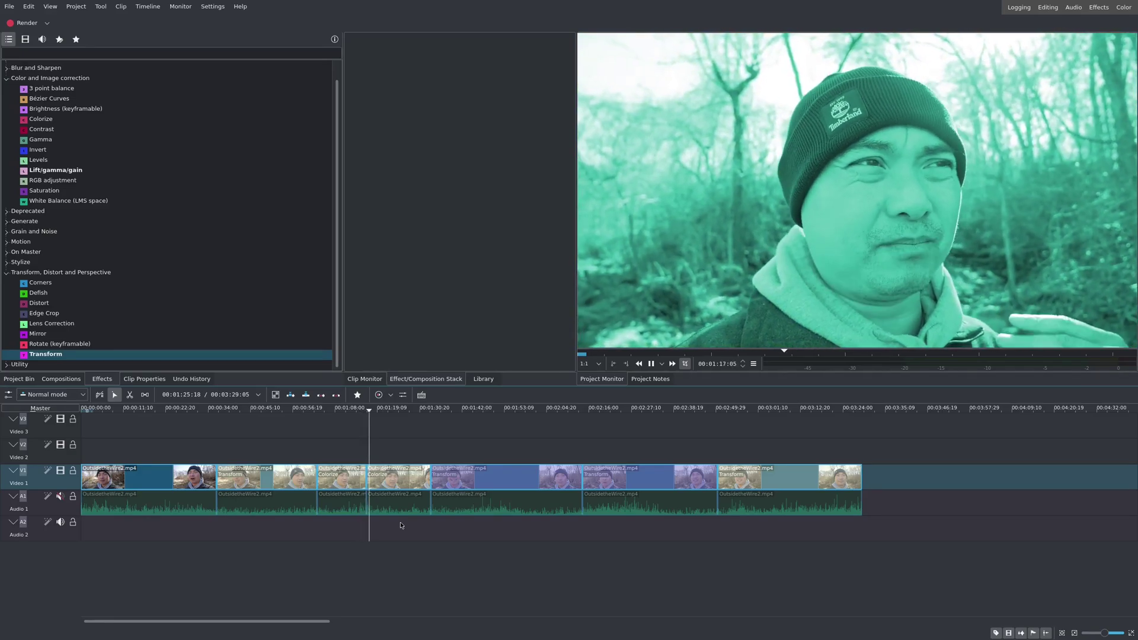
pyautogui.press('space')
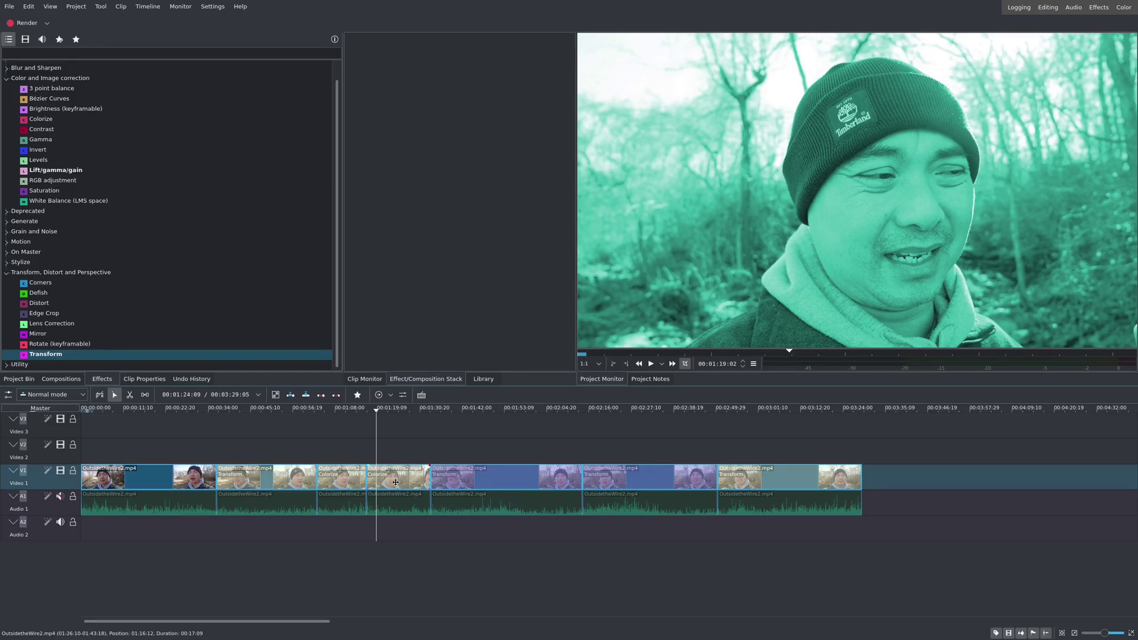
pyautogui.click(425, 414)
pyautogui.press('space')
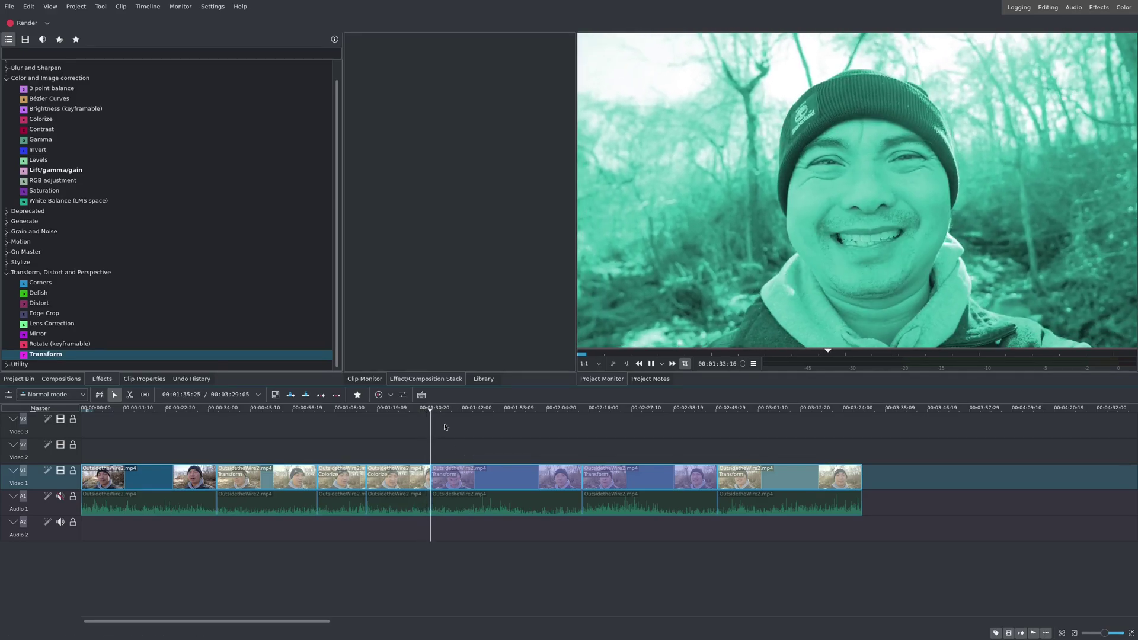
# Step: Play the clip's Transform zoom from its first keyframe and zoom the monitor out to show the bounds
pyautogui.click(475, 483)
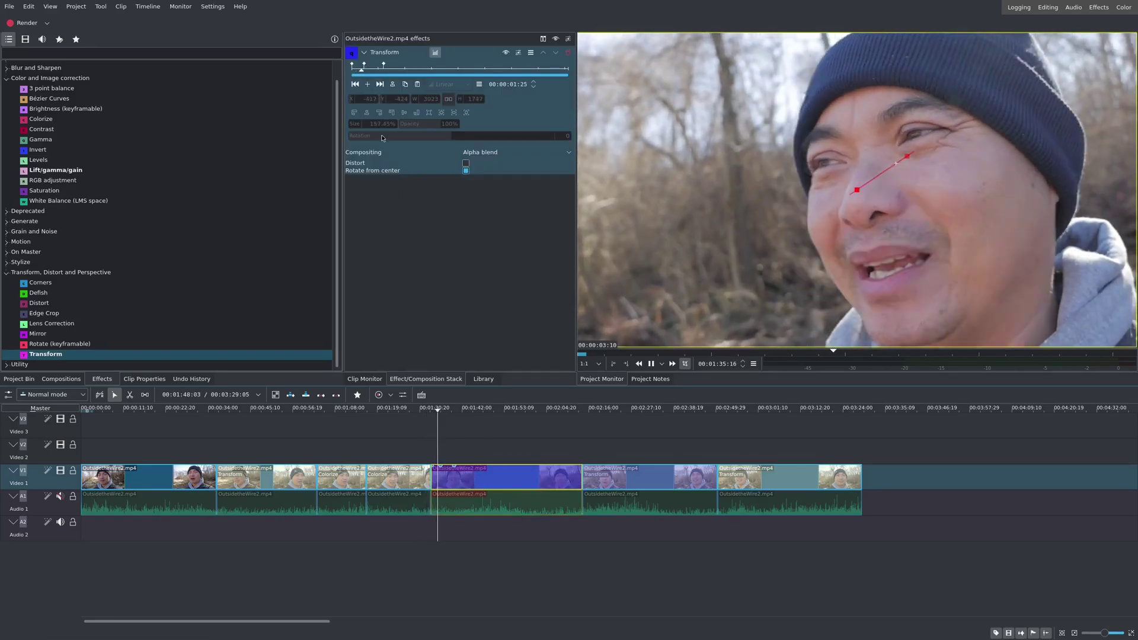
pyautogui.press('space')
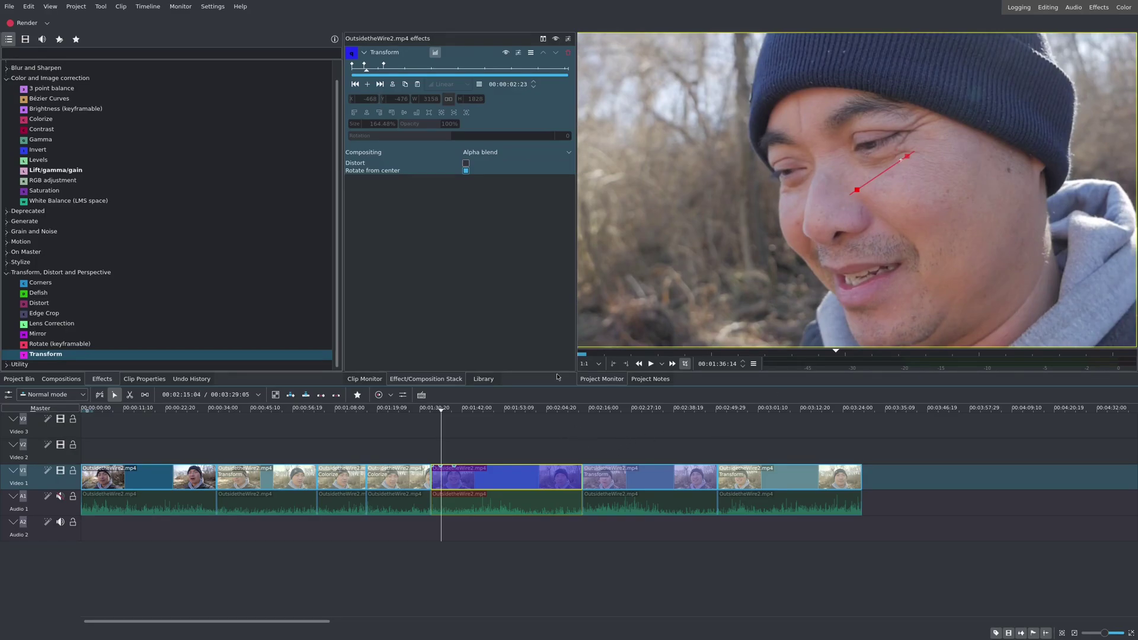
pyautogui.click(355, 85)
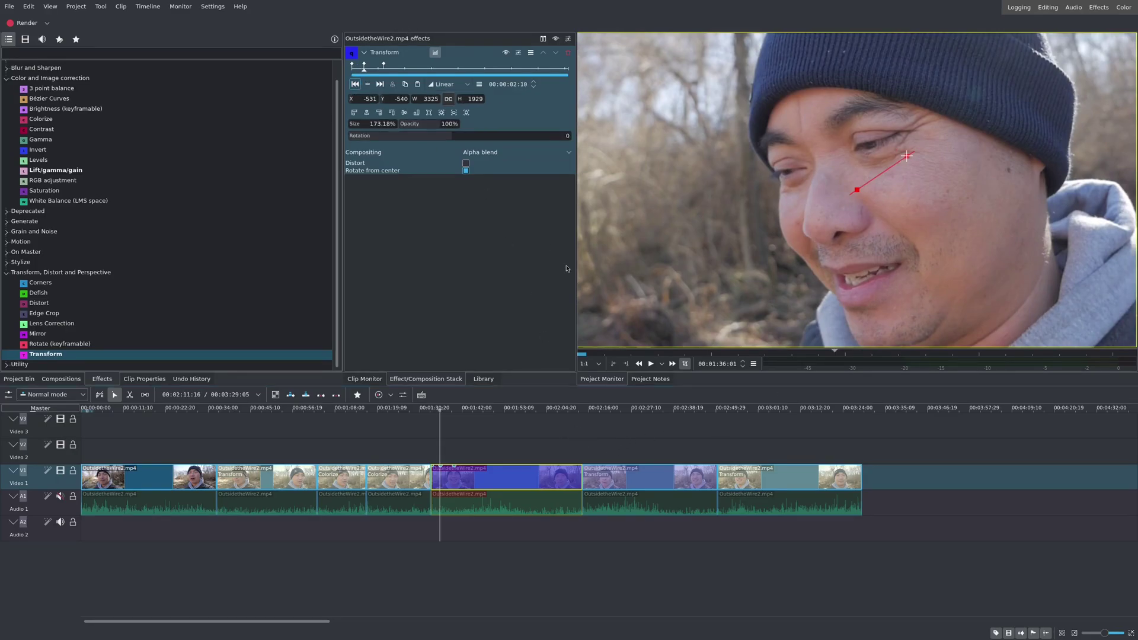
pyautogui.click(355, 85)
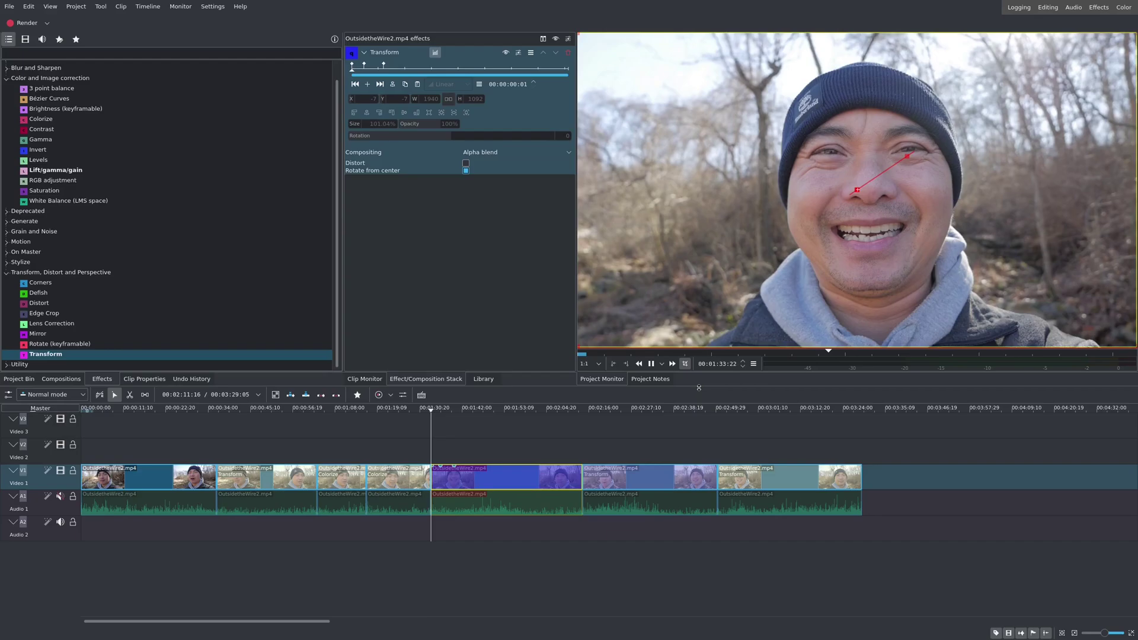
pyautogui.press('space')
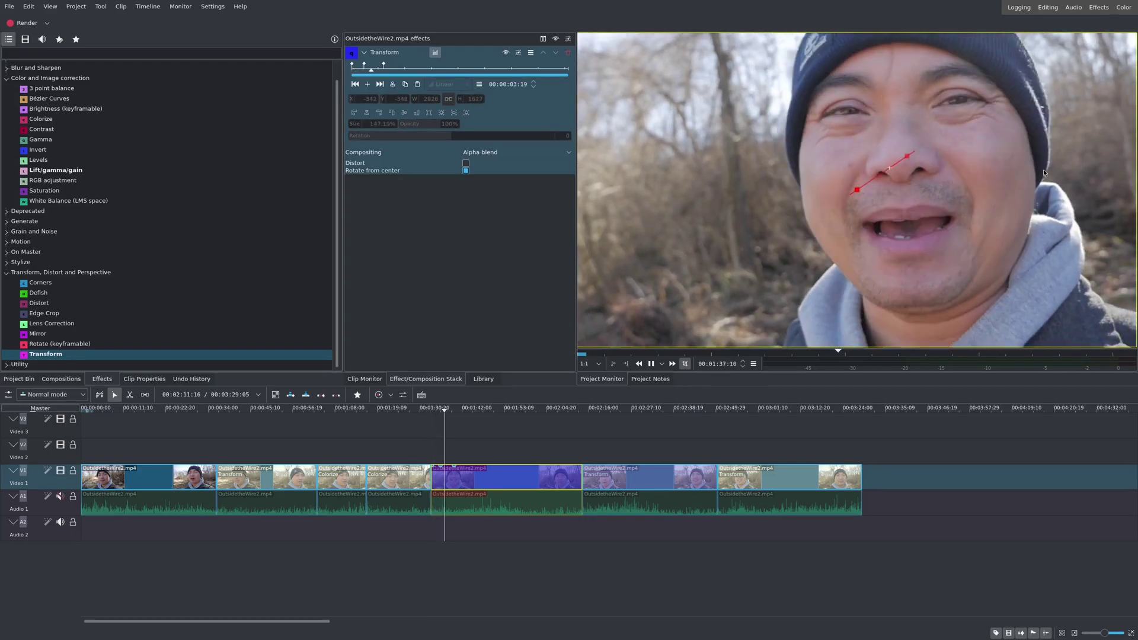
pyautogui.moveTo(1136, 142)
pyautogui.press('space')
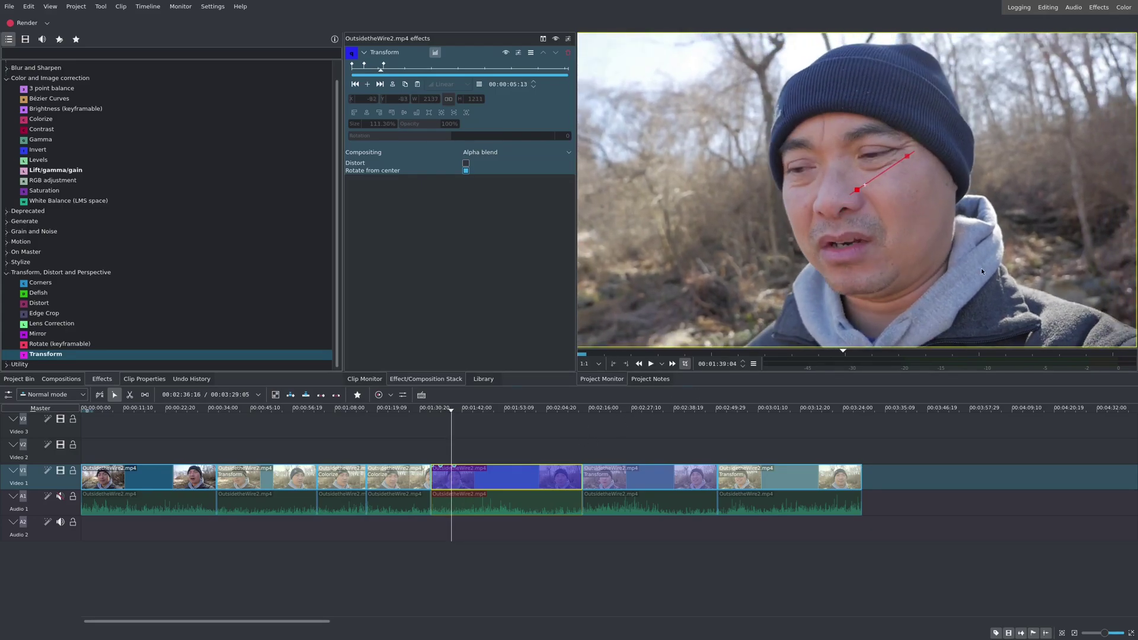
pyautogui.click(1130, 131)
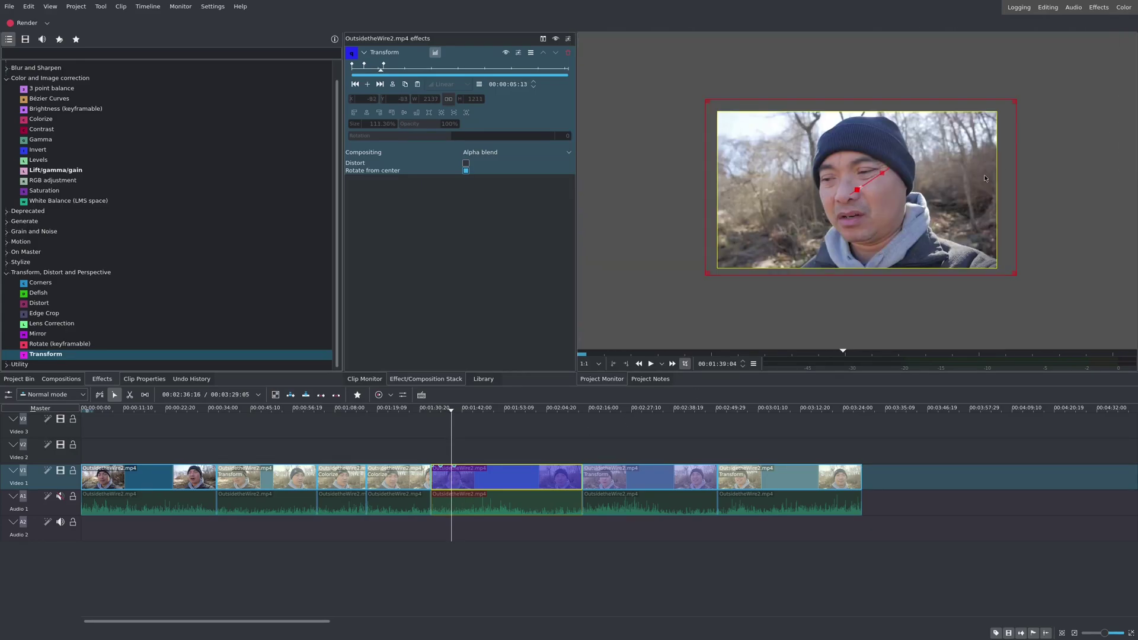
# Step: Replay that clip's zoom, then play the next zoomed clip on Video 1
pyautogui.click(434, 424)
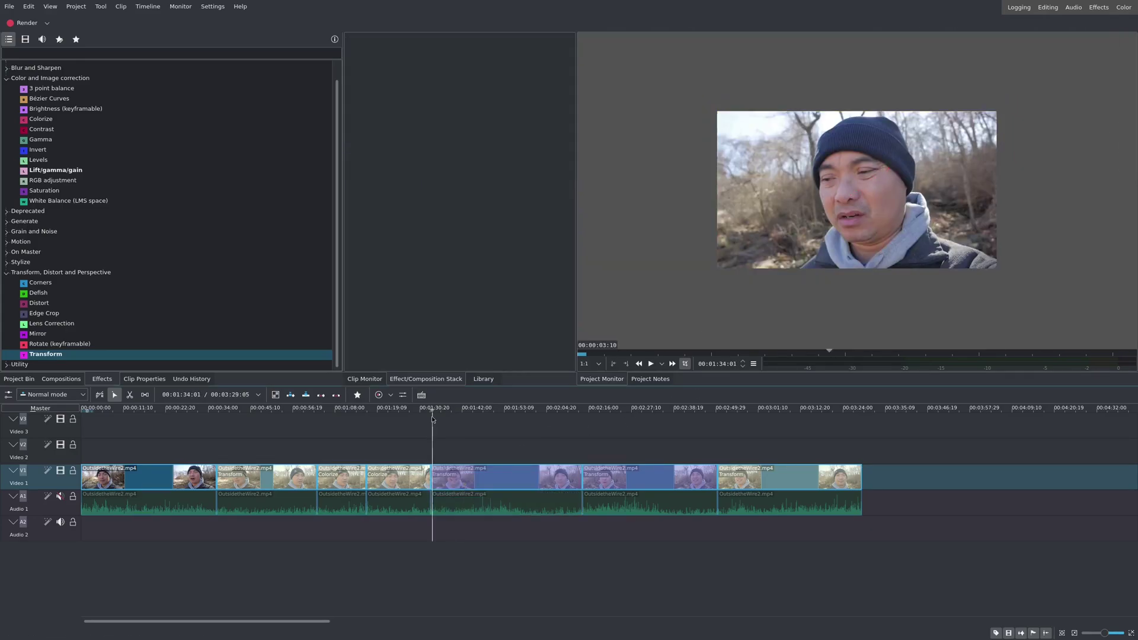
pyautogui.press('space')
pyautogui.click(468, 475)
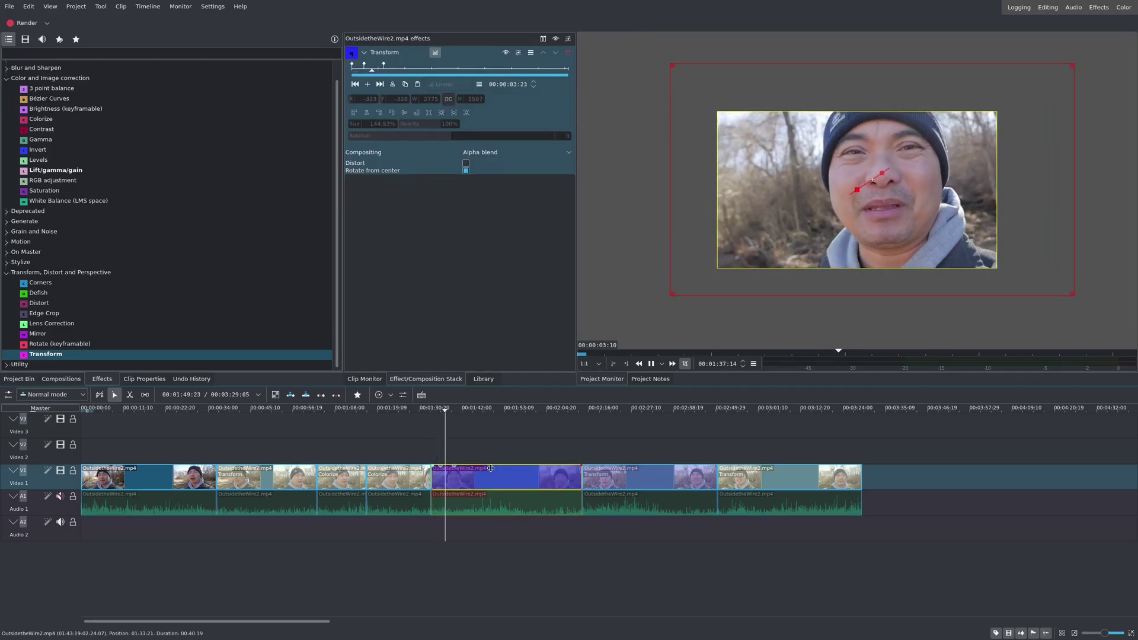
pyautogui.press('space')
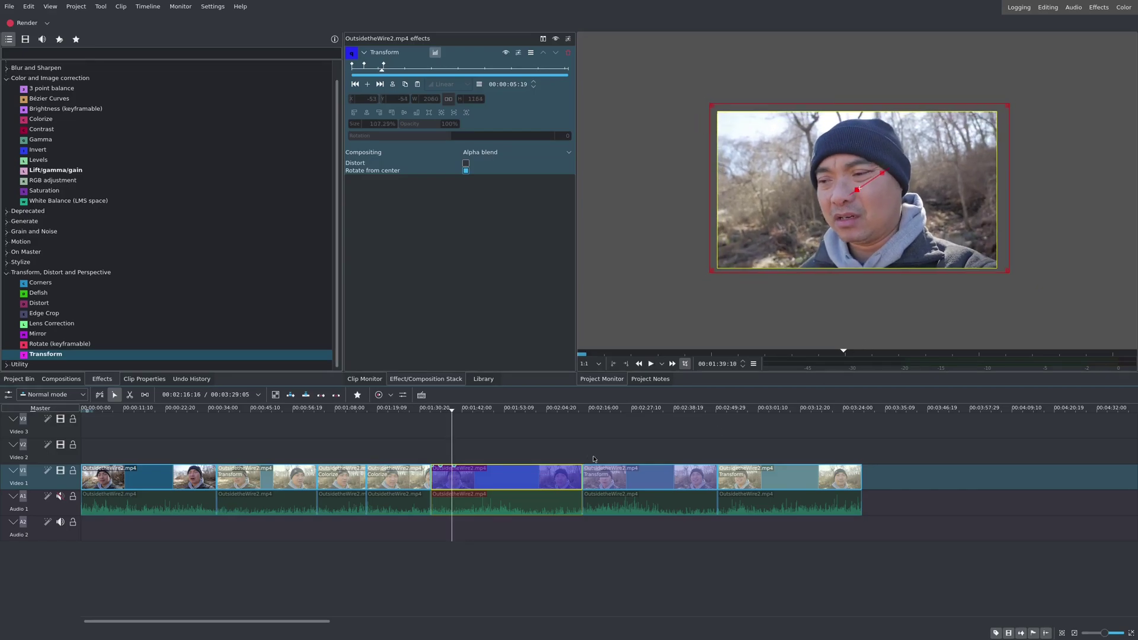
pyautogui.click(587, 421)
pyautogui.click(617, 479)
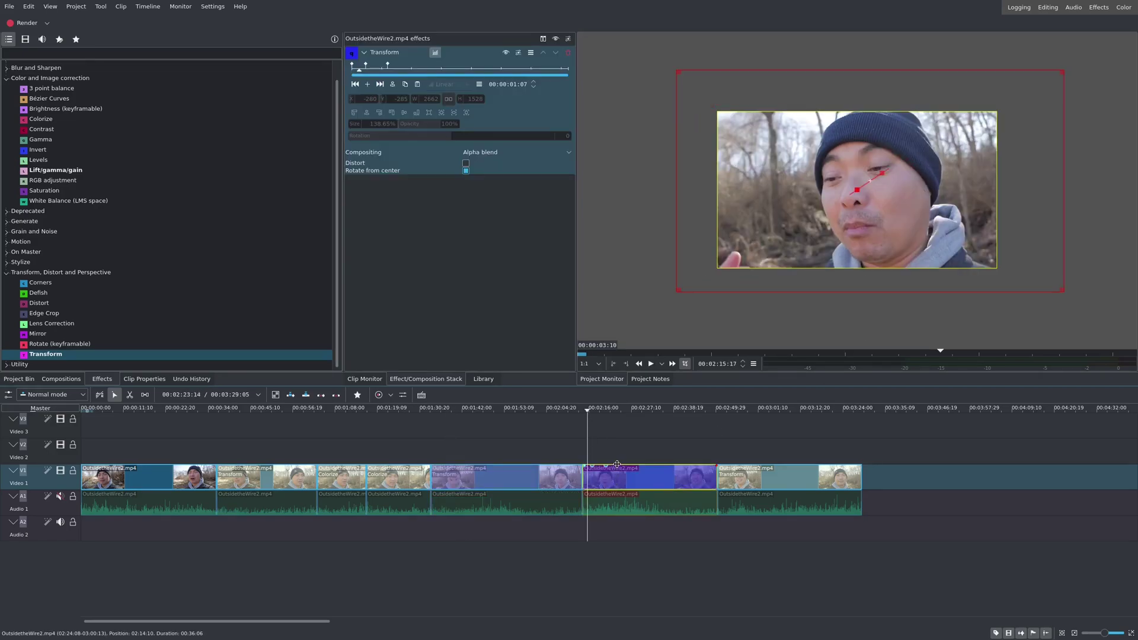
pyautogui.press('space')
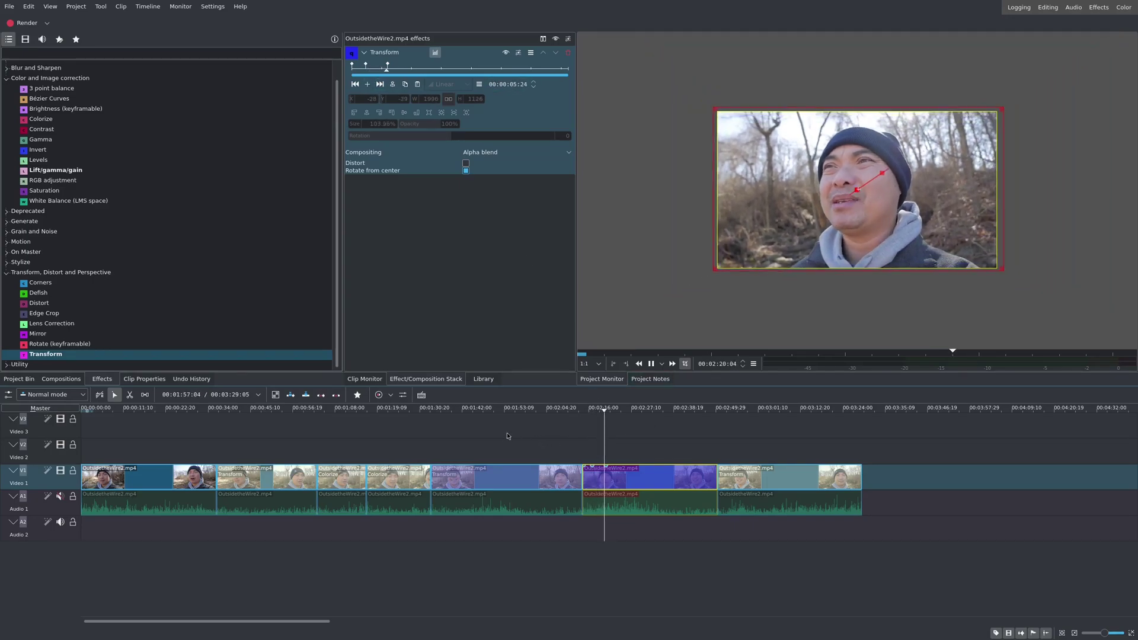
pyautogui.press('space')
pyautogui.click(466, 425)
# Step: Select the early clip to show its 121.41% Transform in the effect stack
pyautogui.click(487, 472)
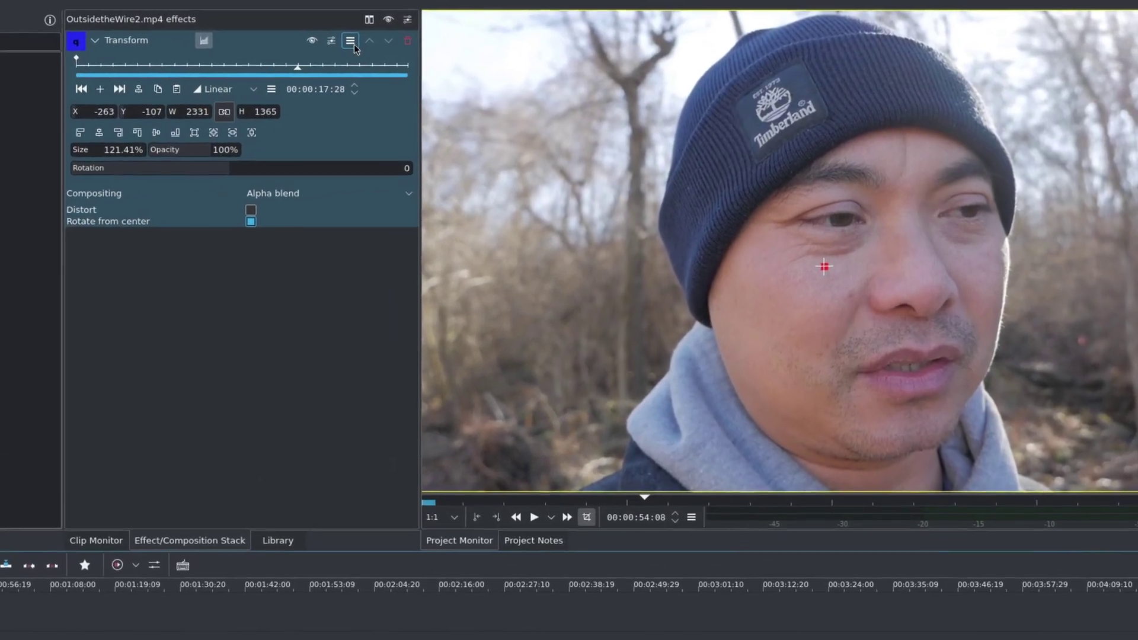
# Step: Save the clip's 121.41% Transform zoom as a custom effect named 'Zoom Effect'
pyautogui.click(445, 47)
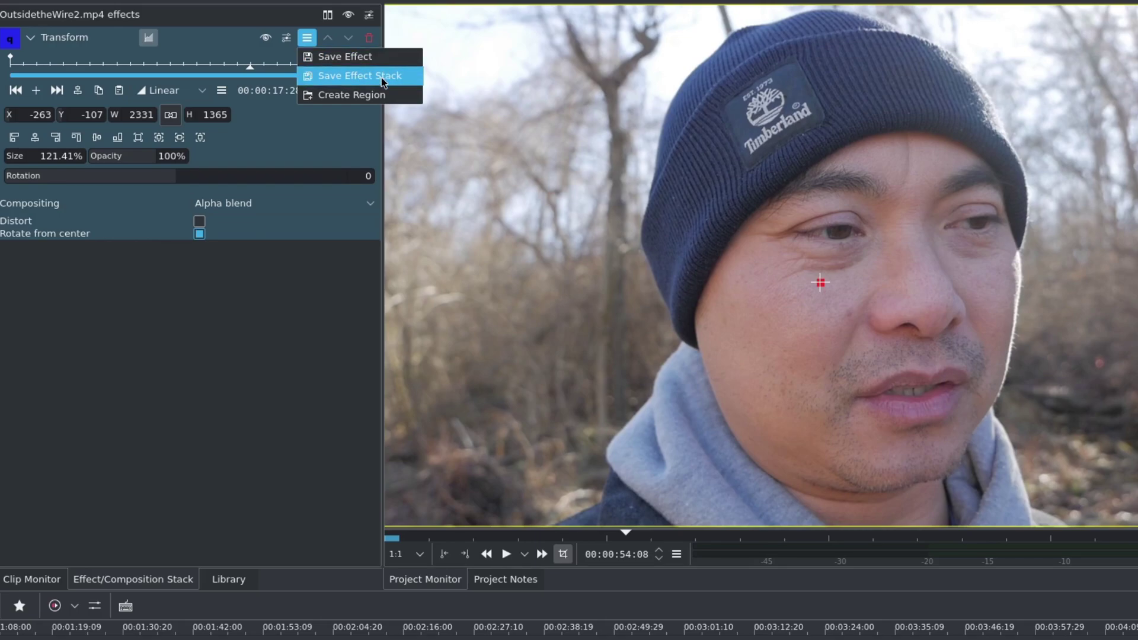
pyautogui.click(349, 57)
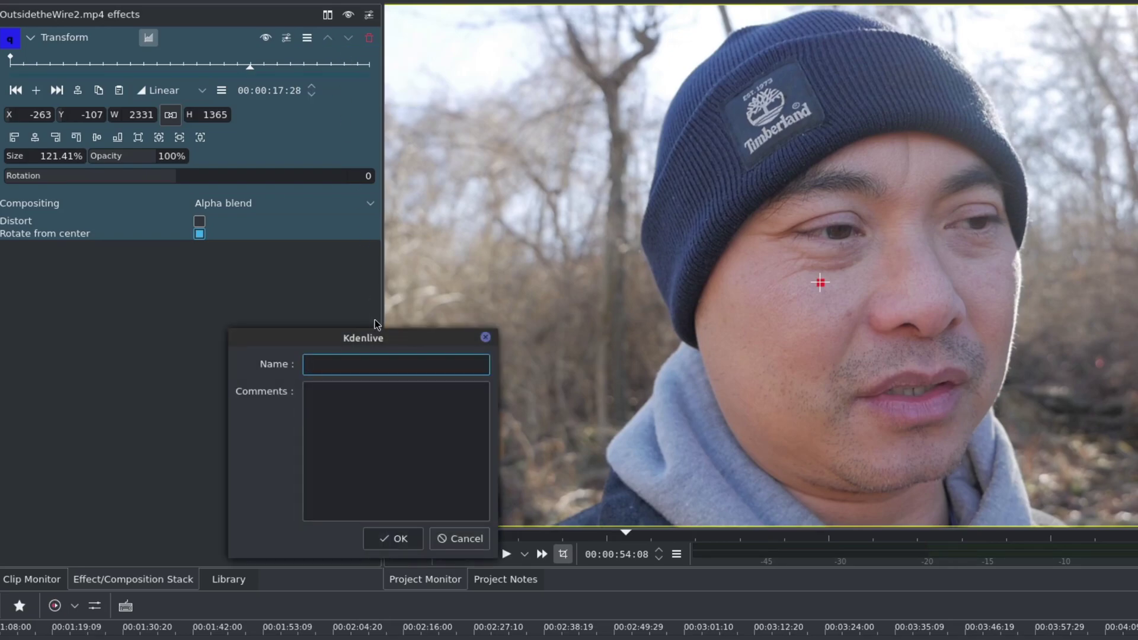
pyautogui.write('Zoom Effect')
pyautogui.click(396, 538)
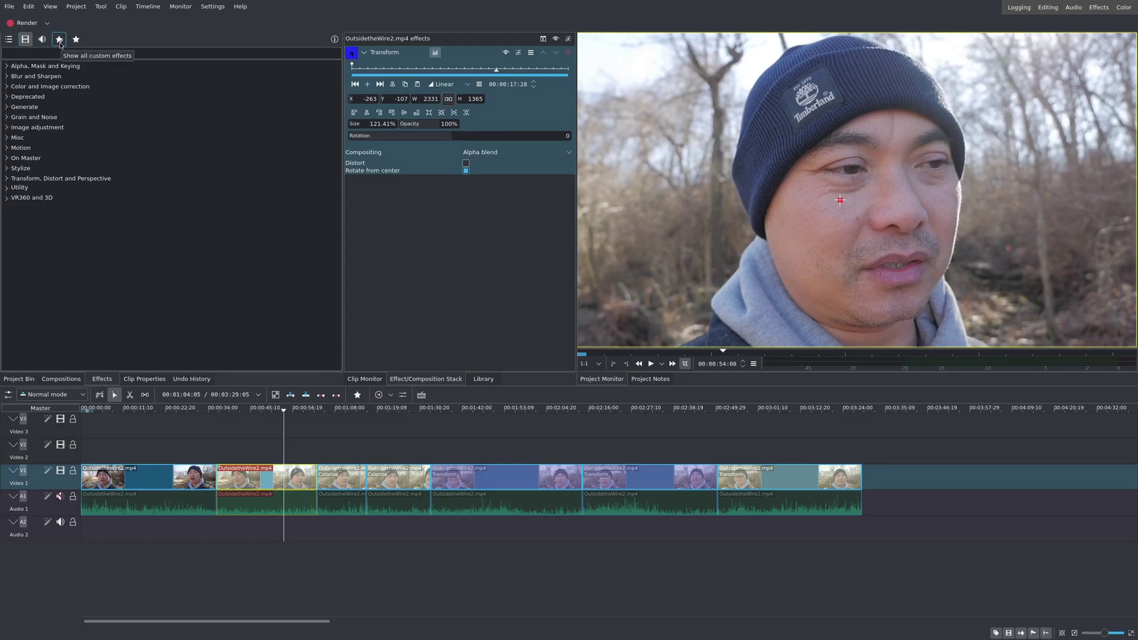
# Step: Apply the custom Zoom Effect from the Custom category to the first OutsidetheWire2.mp4 clip
pyautogui.click(60, 44)
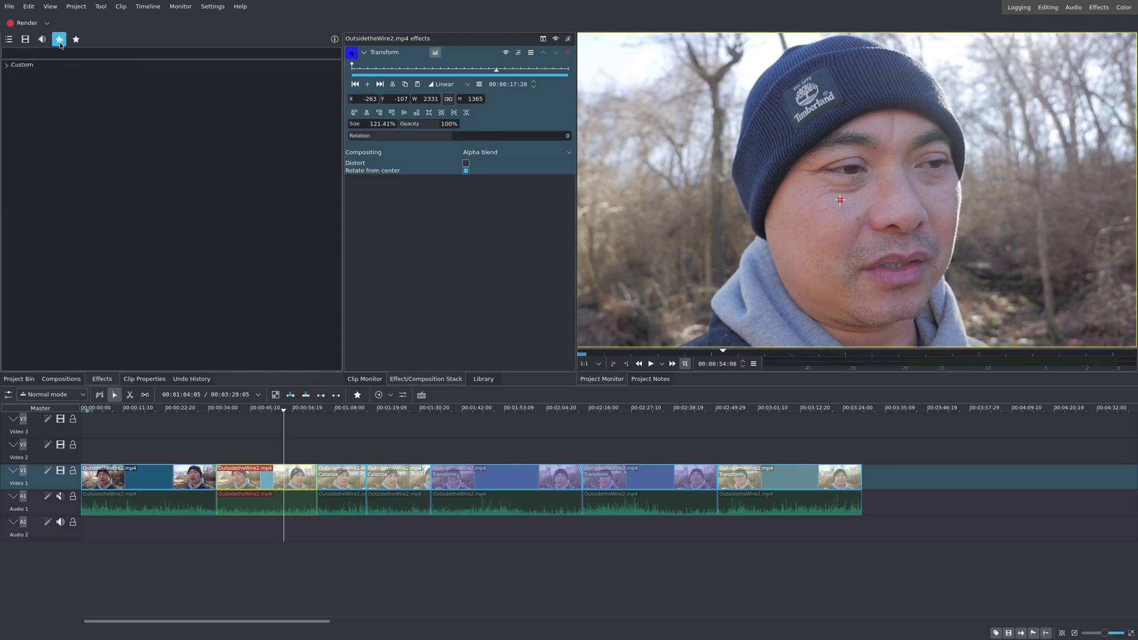
pyautogui.click(6, 66)
pyautogui.click(51, 78)
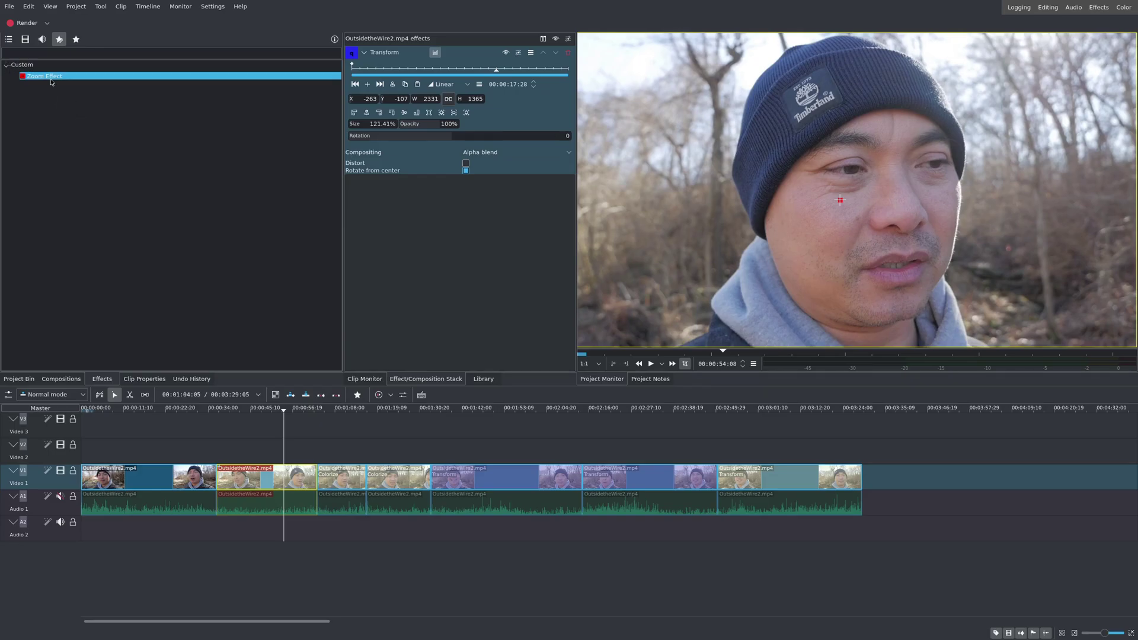
pyautogui.click(189, 484)
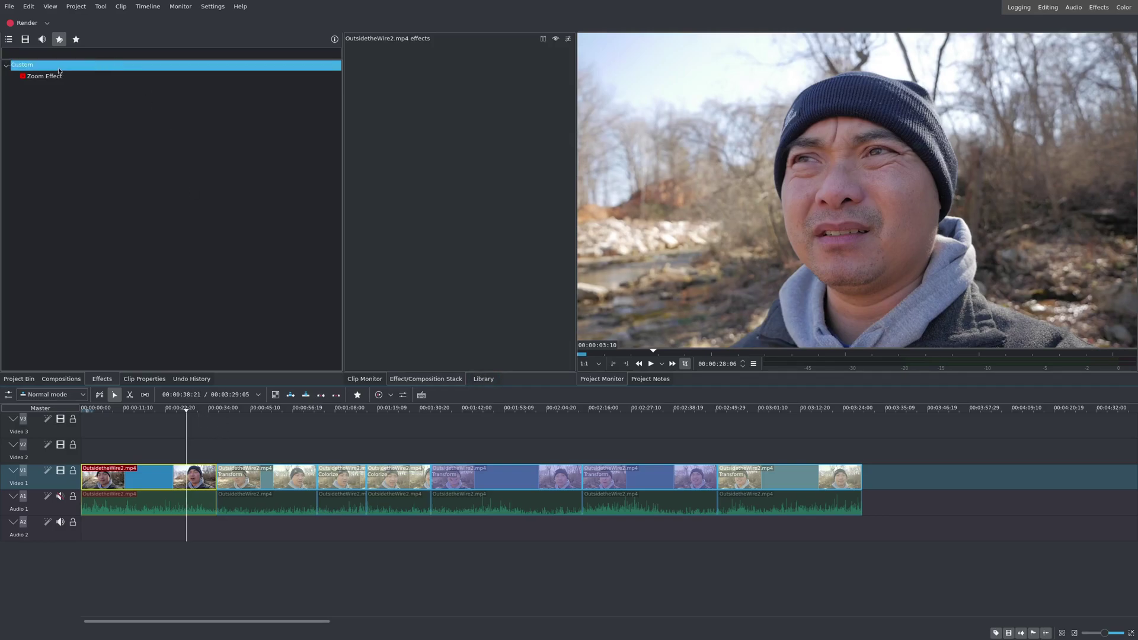
pyautogui.click(40, 77)
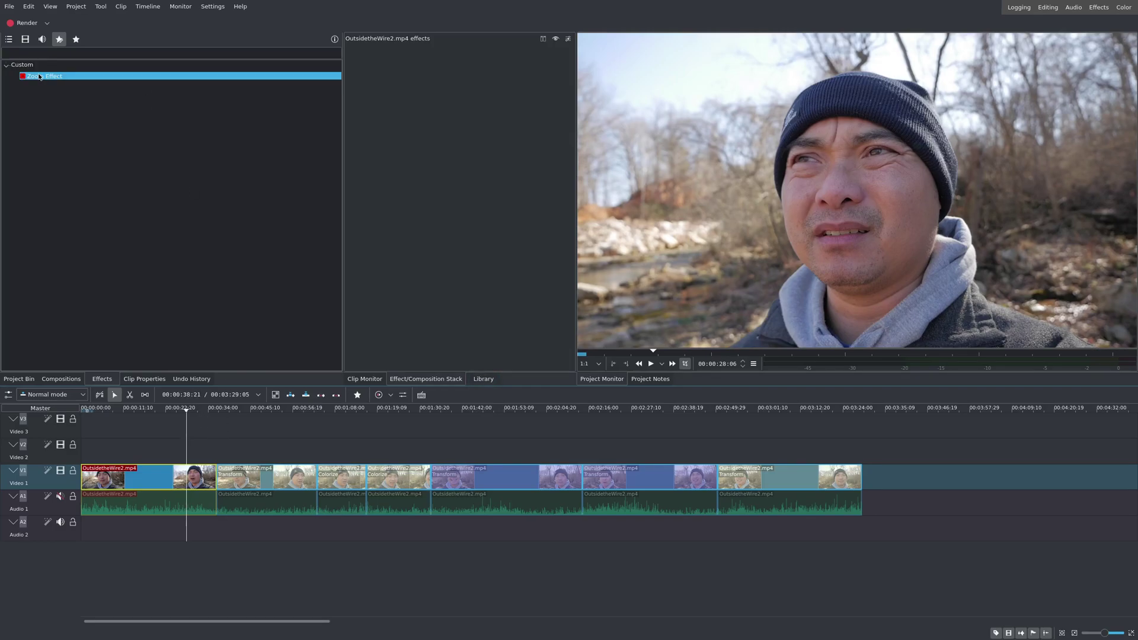
pyautogui.doubleClick(39, 77)
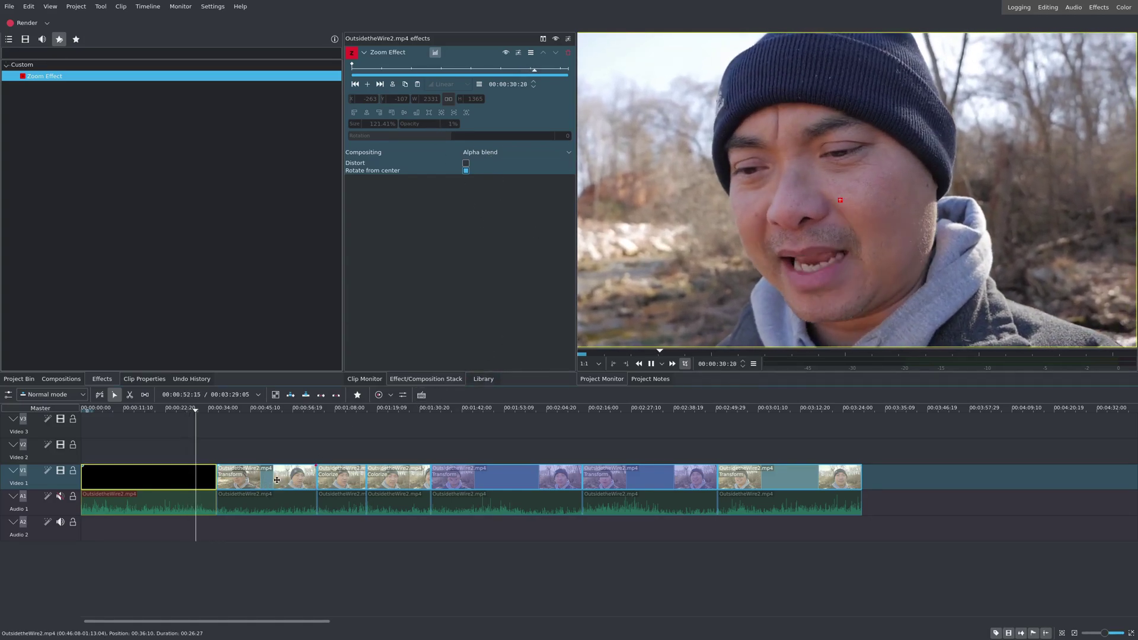
pyautogui.press('space')
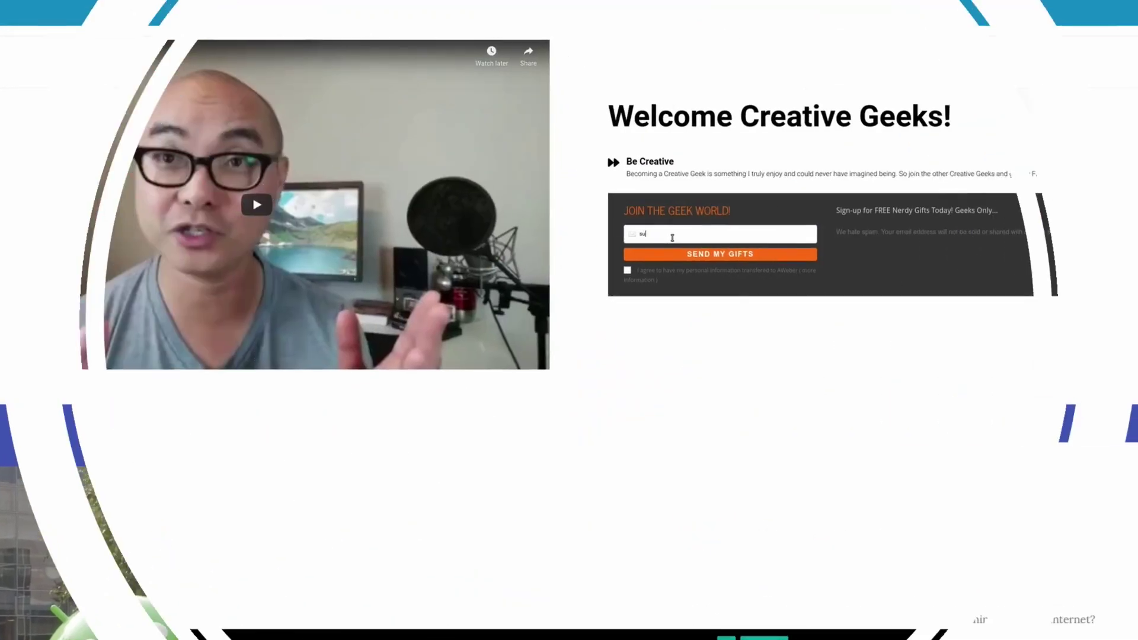
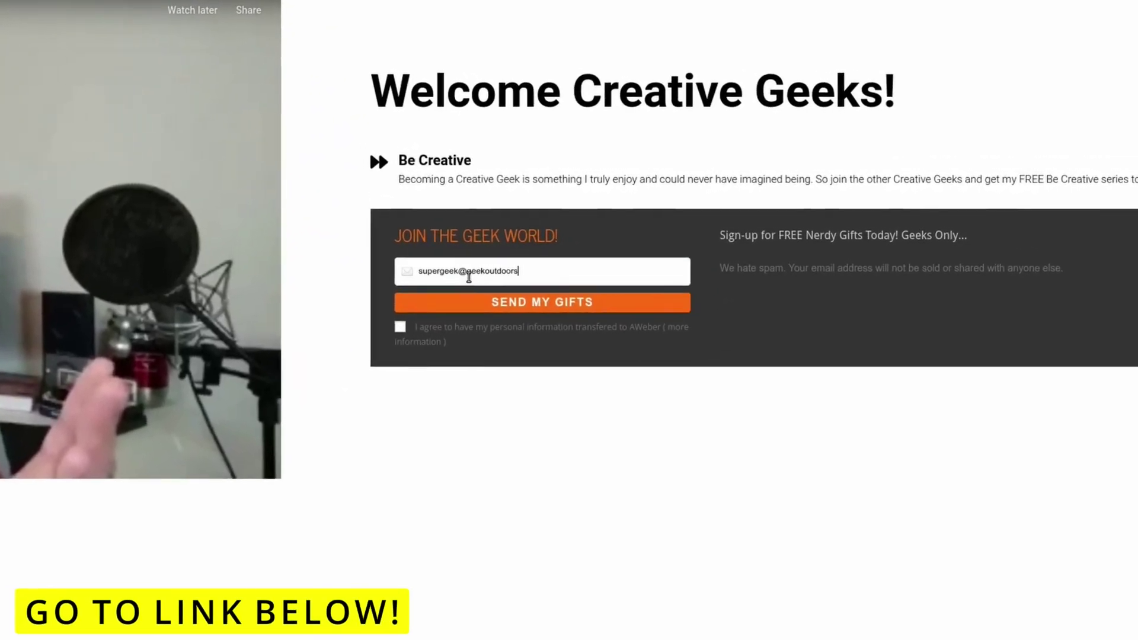